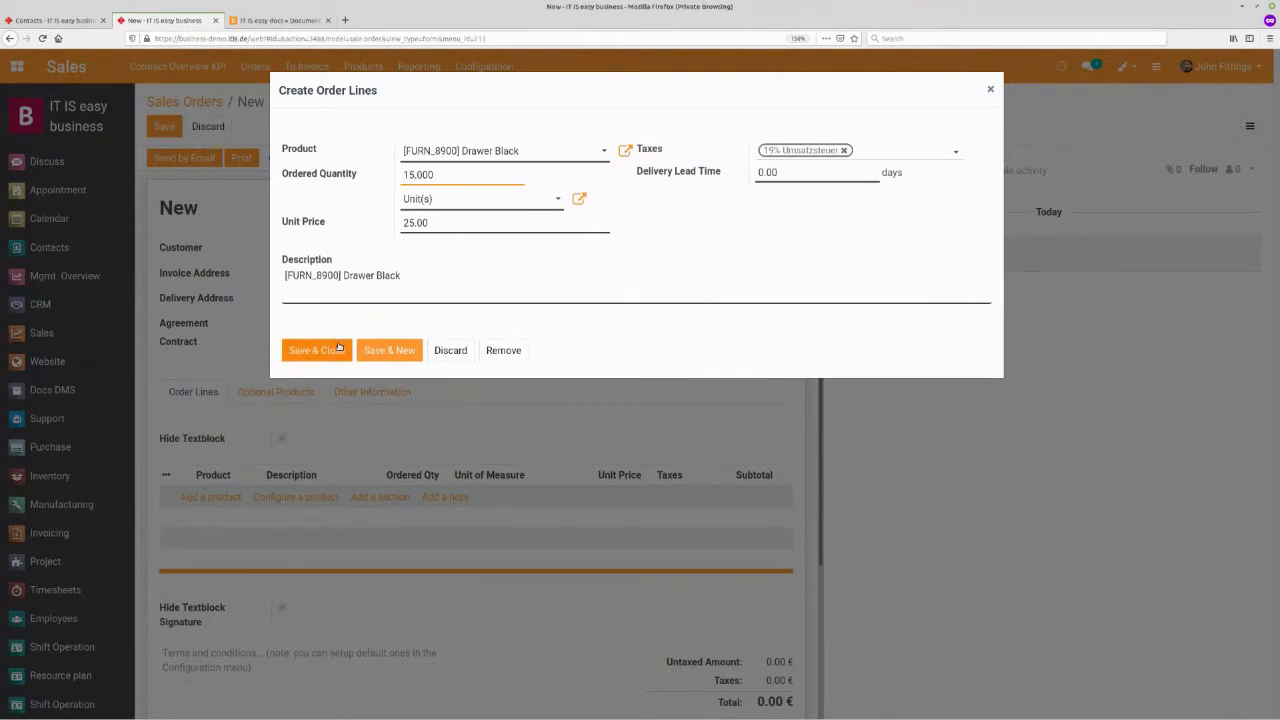
# - Save the Drawer Black line, then add [FURN_7777] Office Chair with an ordered quantity of 15 and close the dialog
pyautogui.click(338, 347)
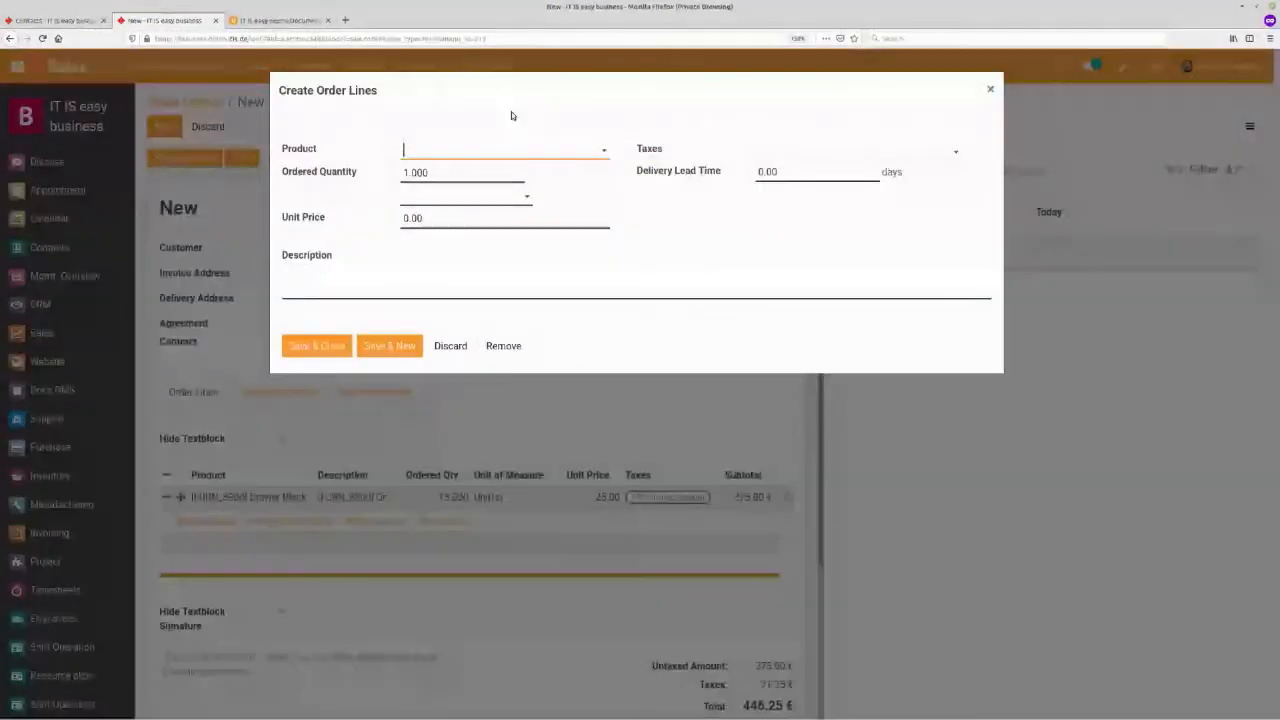
pyautogui.write('chai')
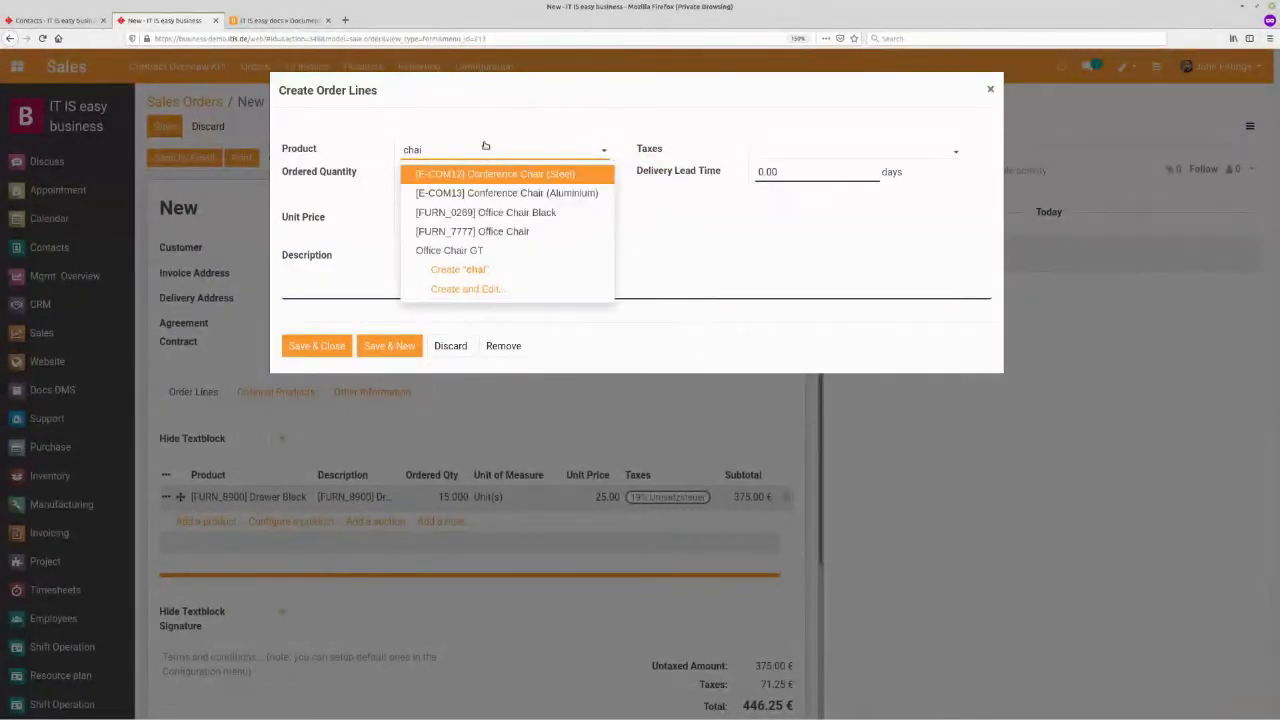
pyautogui.click(485, 231)
pyautogui.click(410, 176)
pyautogui.write('5')
pyautogui.click(322, 354)
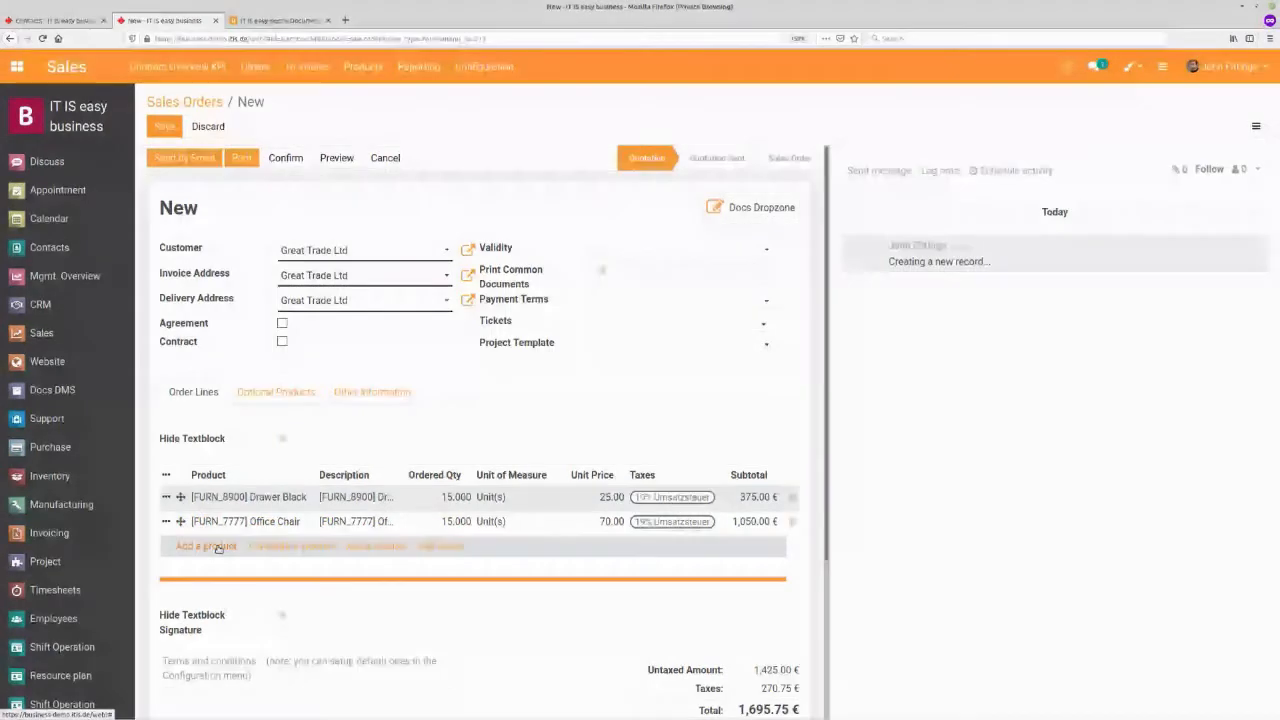
# - Add [FURN_1118] Corner Desk Black as a new order line with an ordered quantity of 15
pyautogui.click(214, 547)
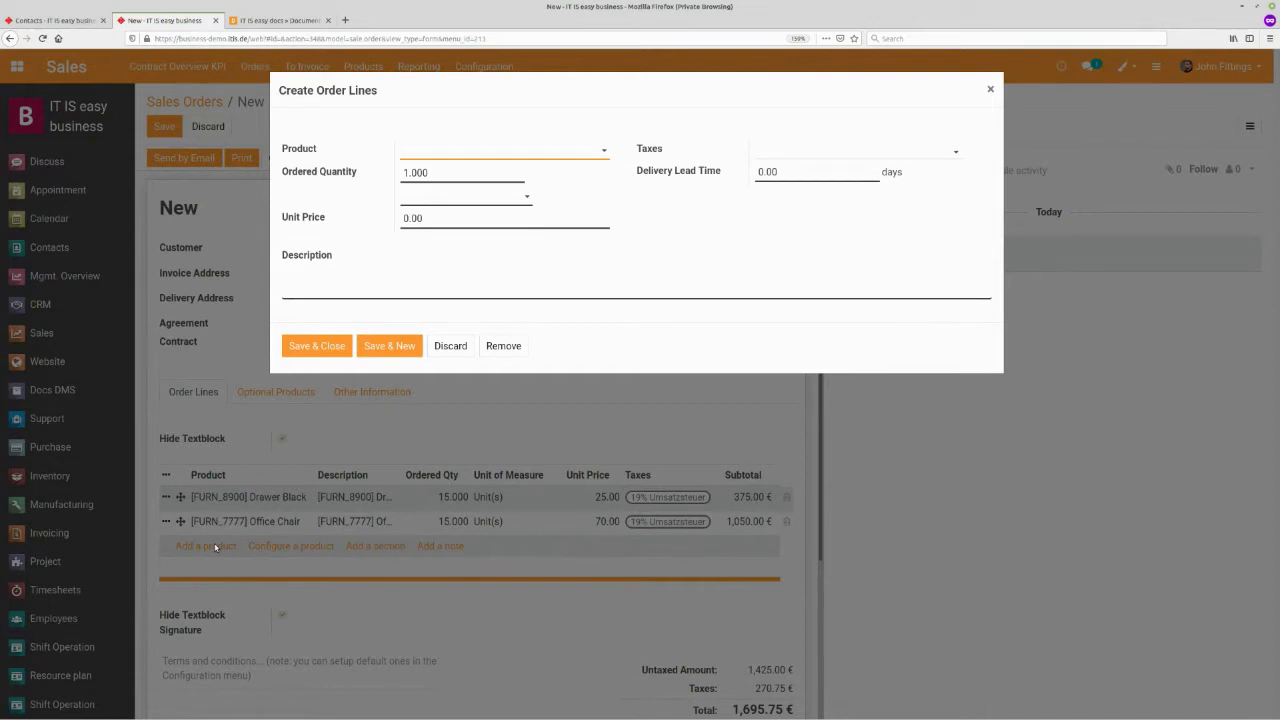
pyautogui.write('desk')
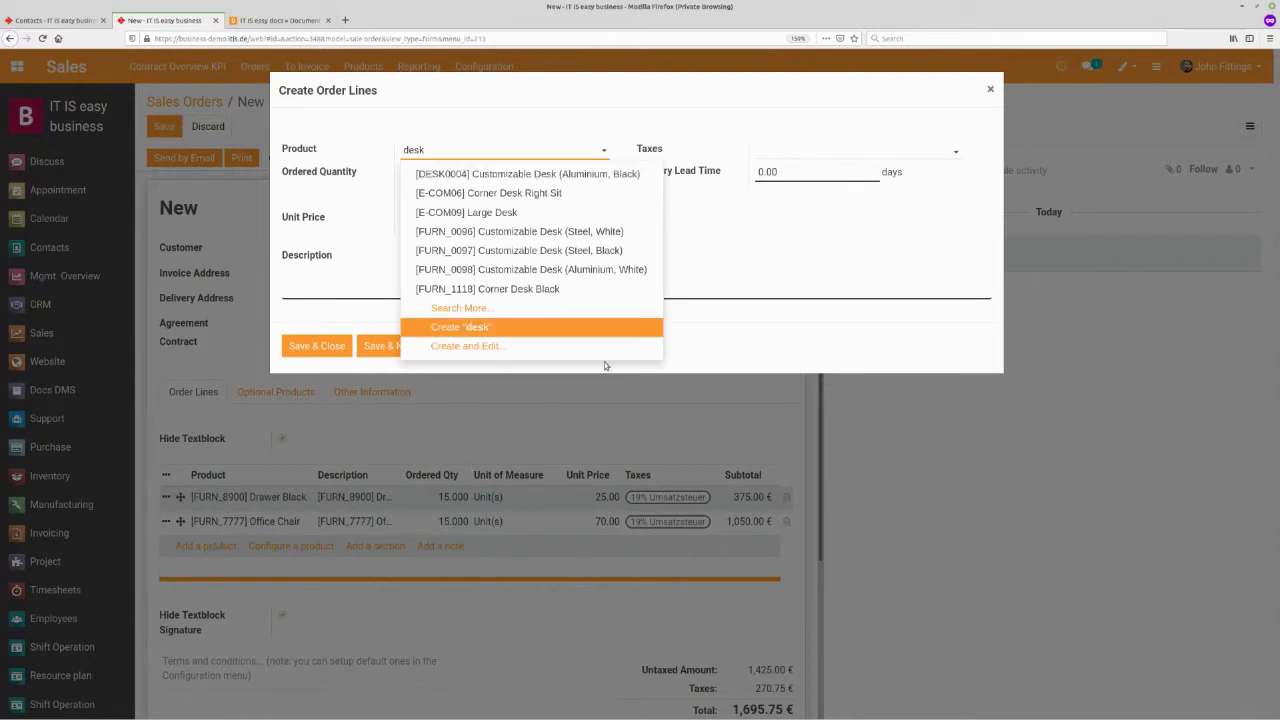
pyautogui.click(612, 294)
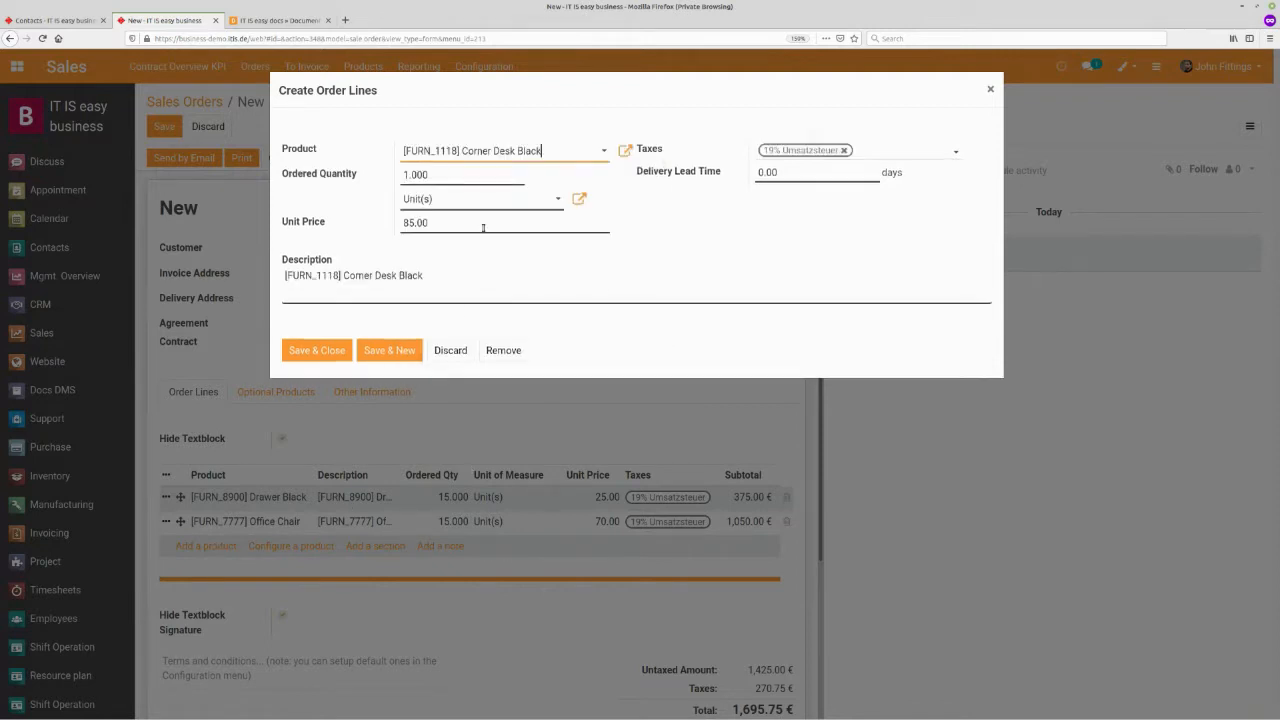
pyautogui.click(406, 177)
pyautogui.write('5')
pyautogui.click(333, 351)
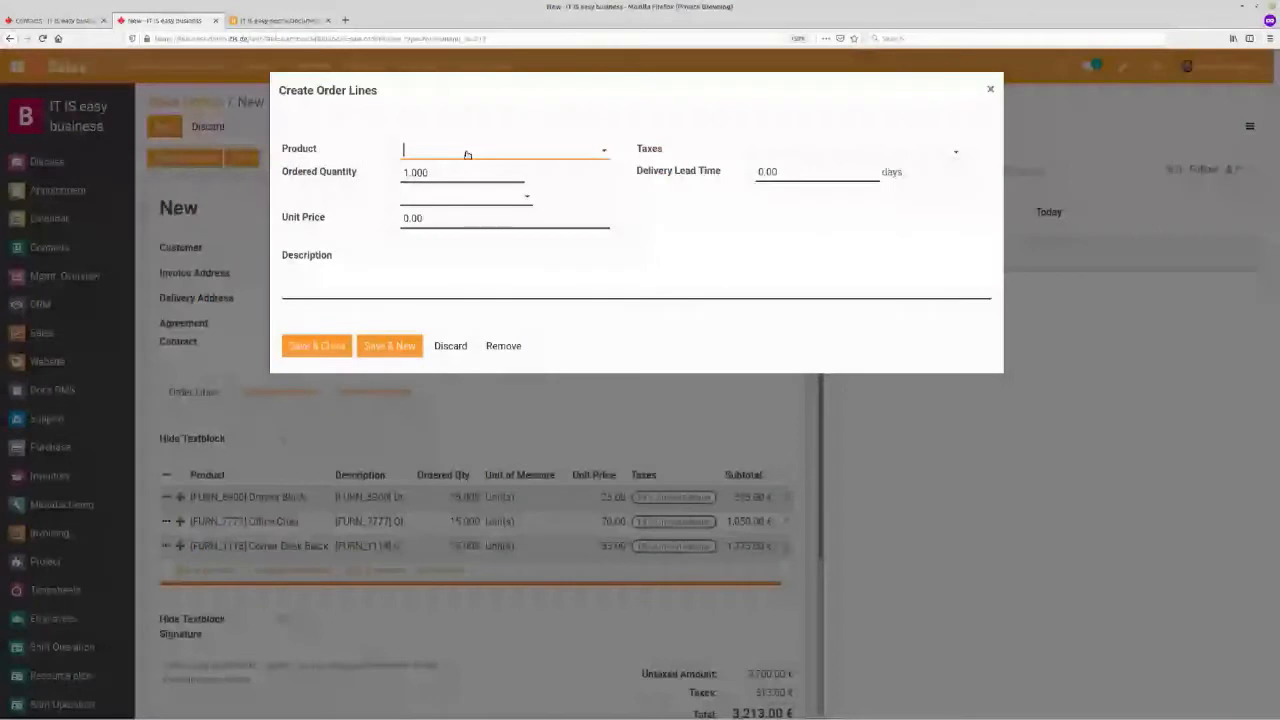
# - Add the Moutning services (half day) product as an order line and save the quotation
pyautogui.write('moun')
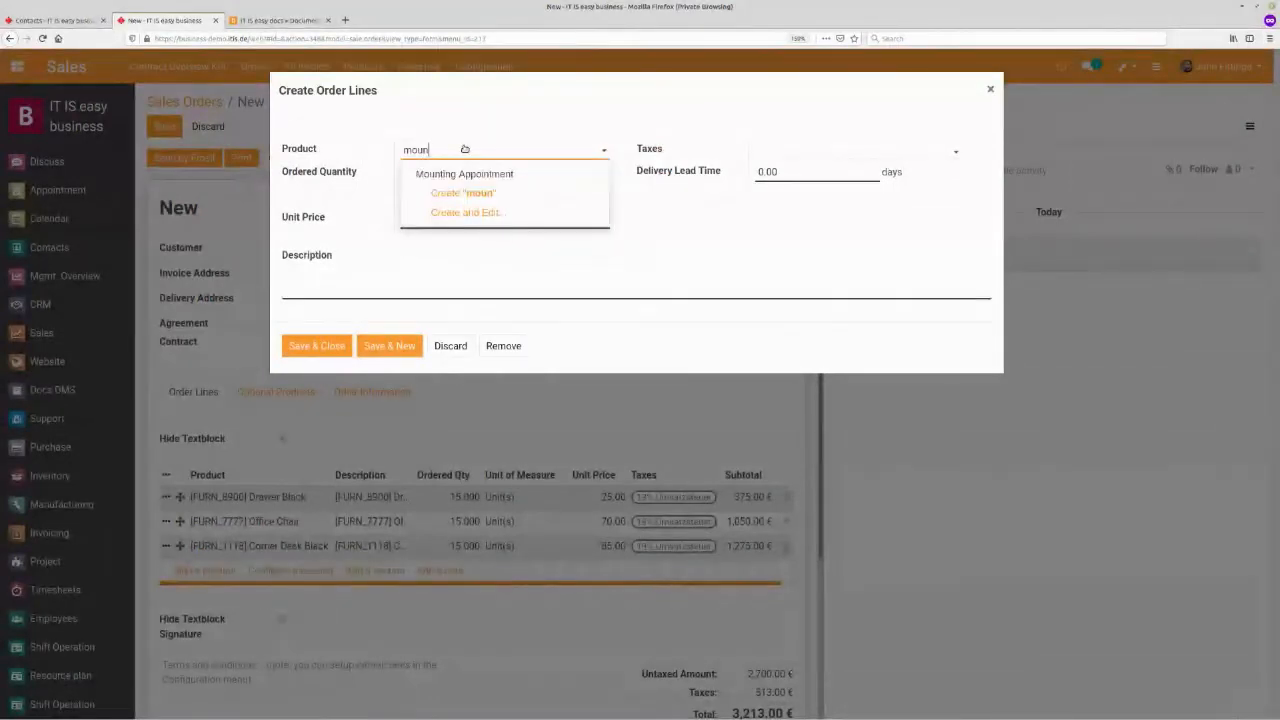
pyautogui.press('BackSpace')
pyautogui.click(469, 193)
pyautogui.click(314, 351)
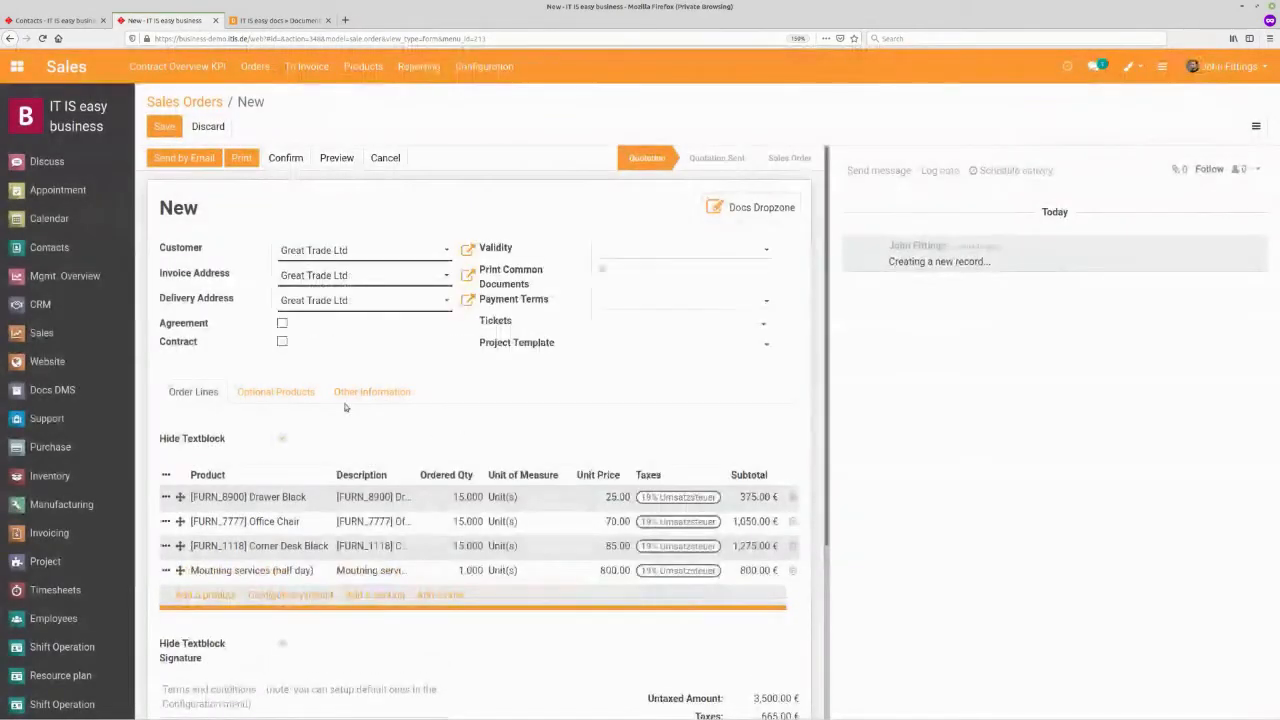
pyautogui.click(164, 127)
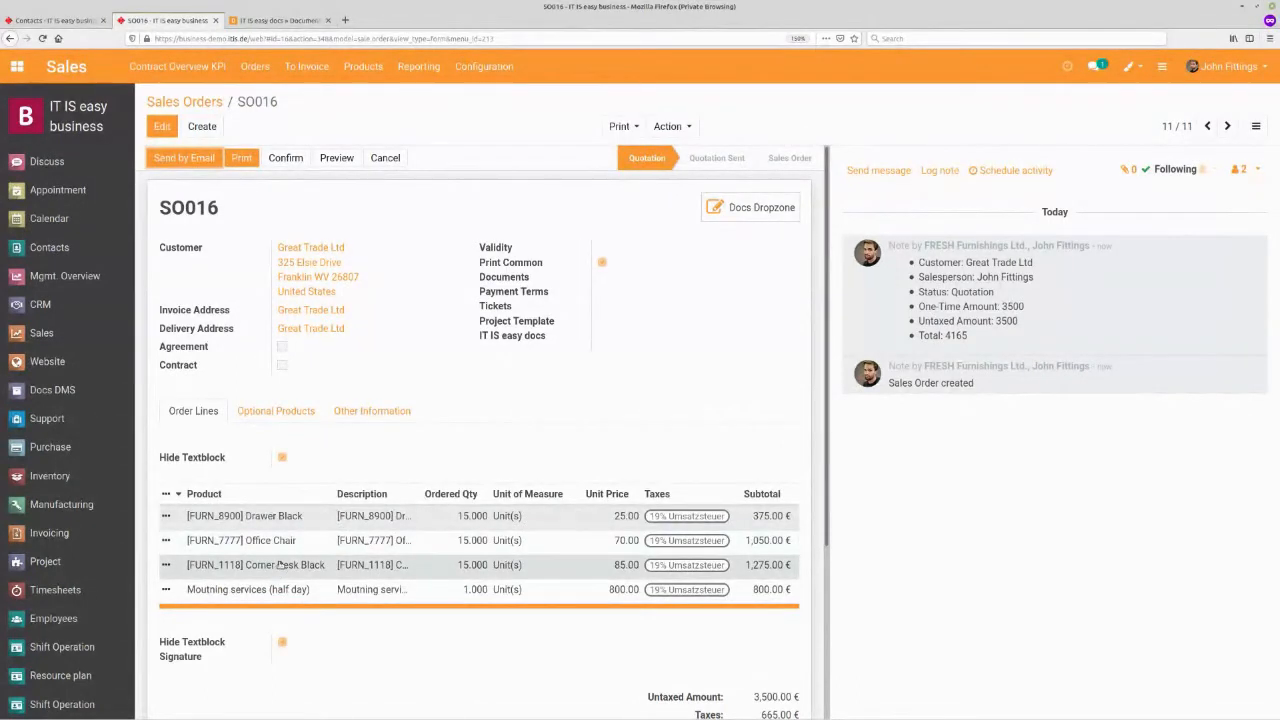
# - Open the Corner Desk Black product from the order lines and review its Inventory settings
pyautogui.click(281, 566)
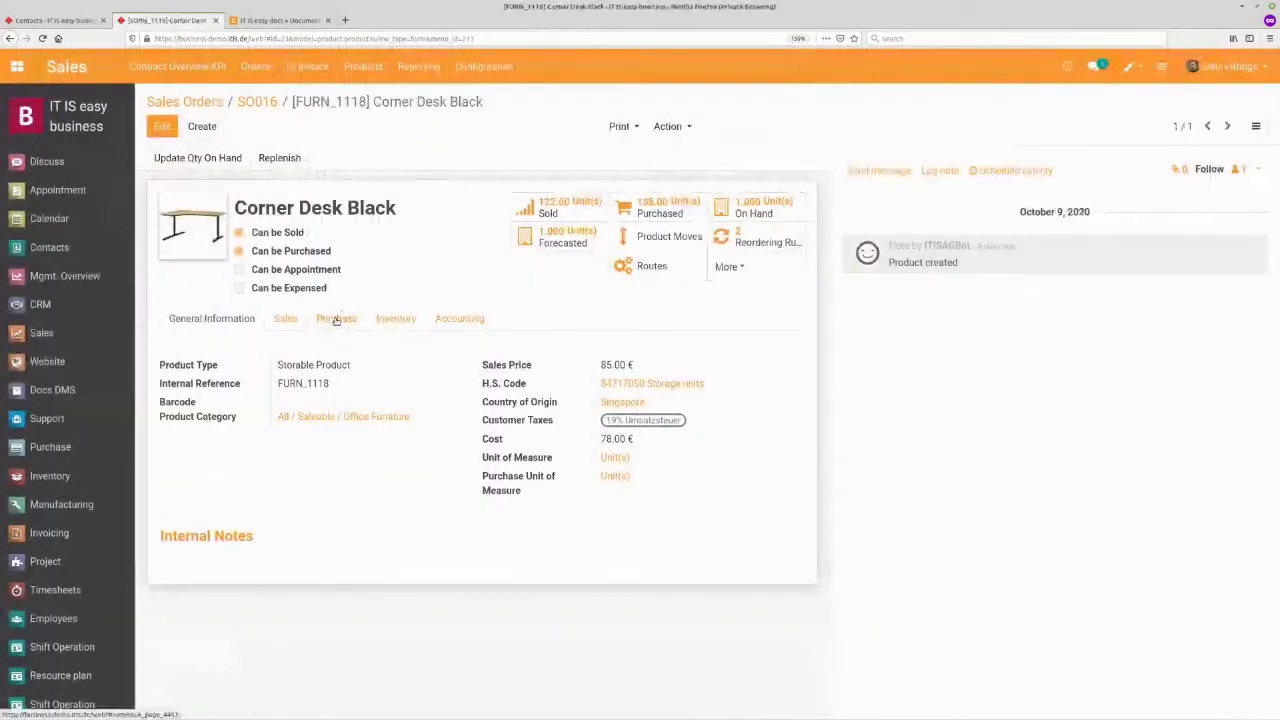
pyautogui.click(397, 319)
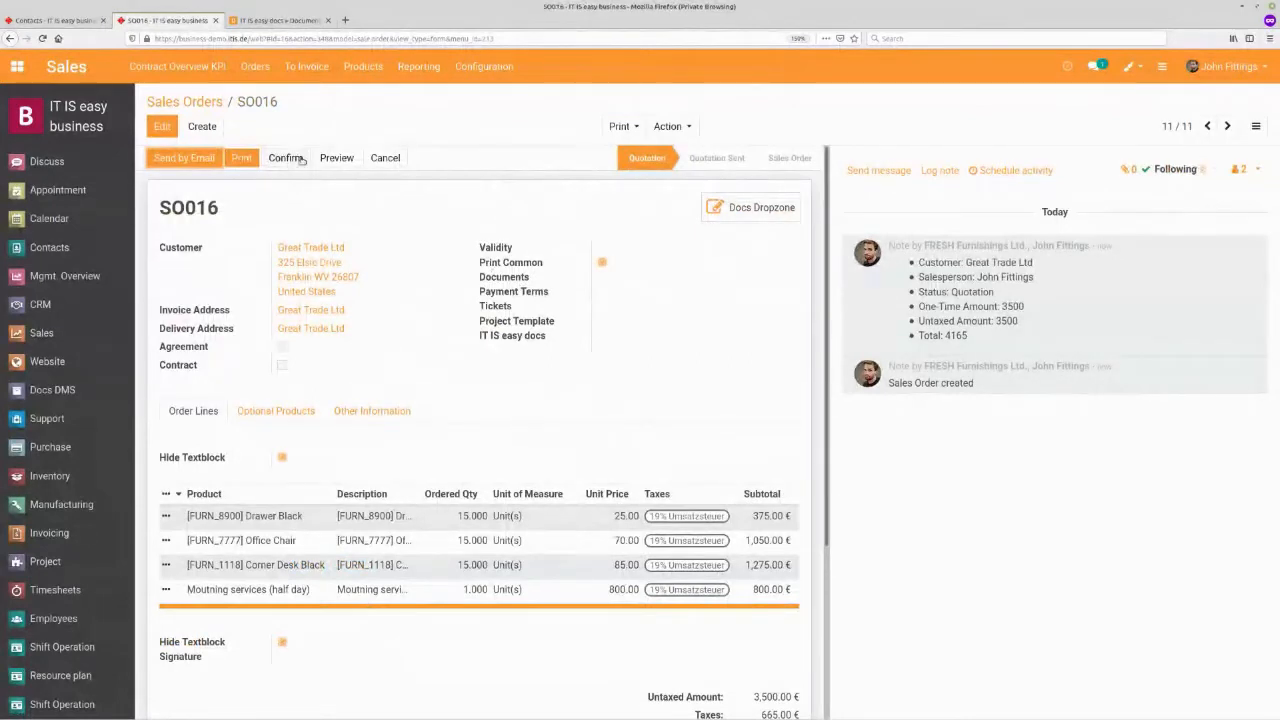
# - Confirm the quotation as a sales order, open its delivery transfer, and return to SO016
pyautogui.click(285, 158)
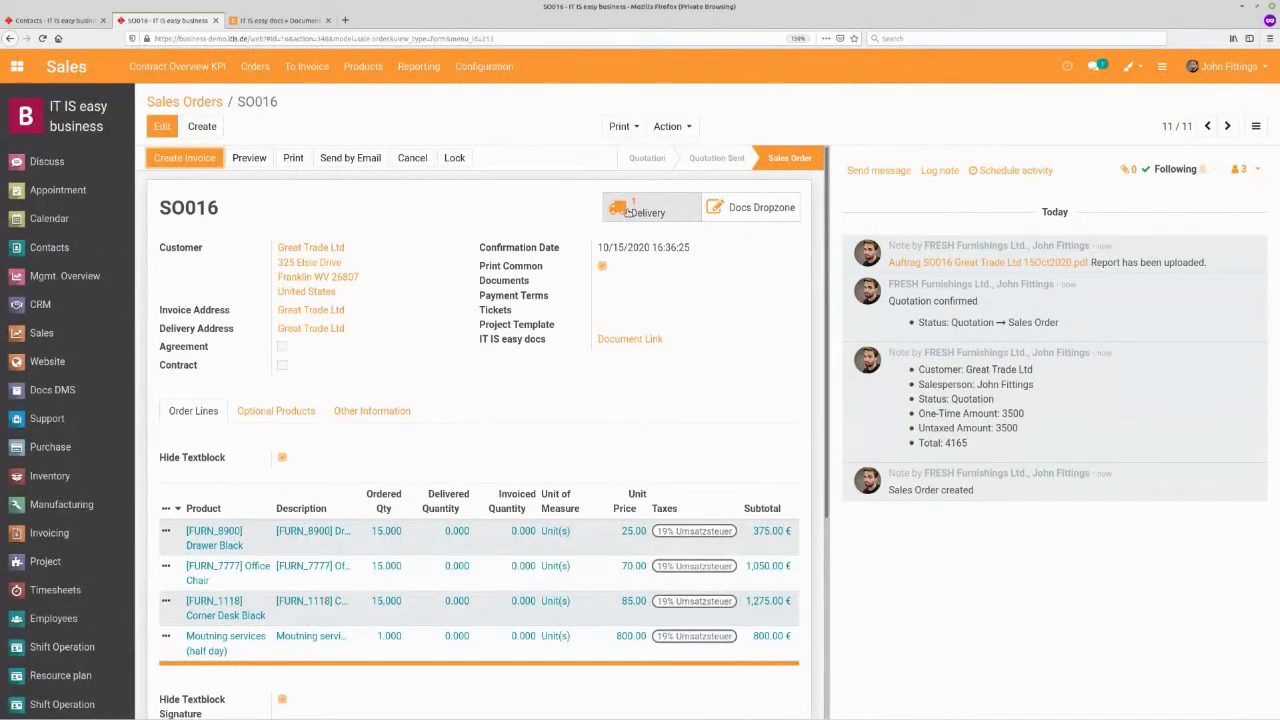
pyautogui.click(628, 211)
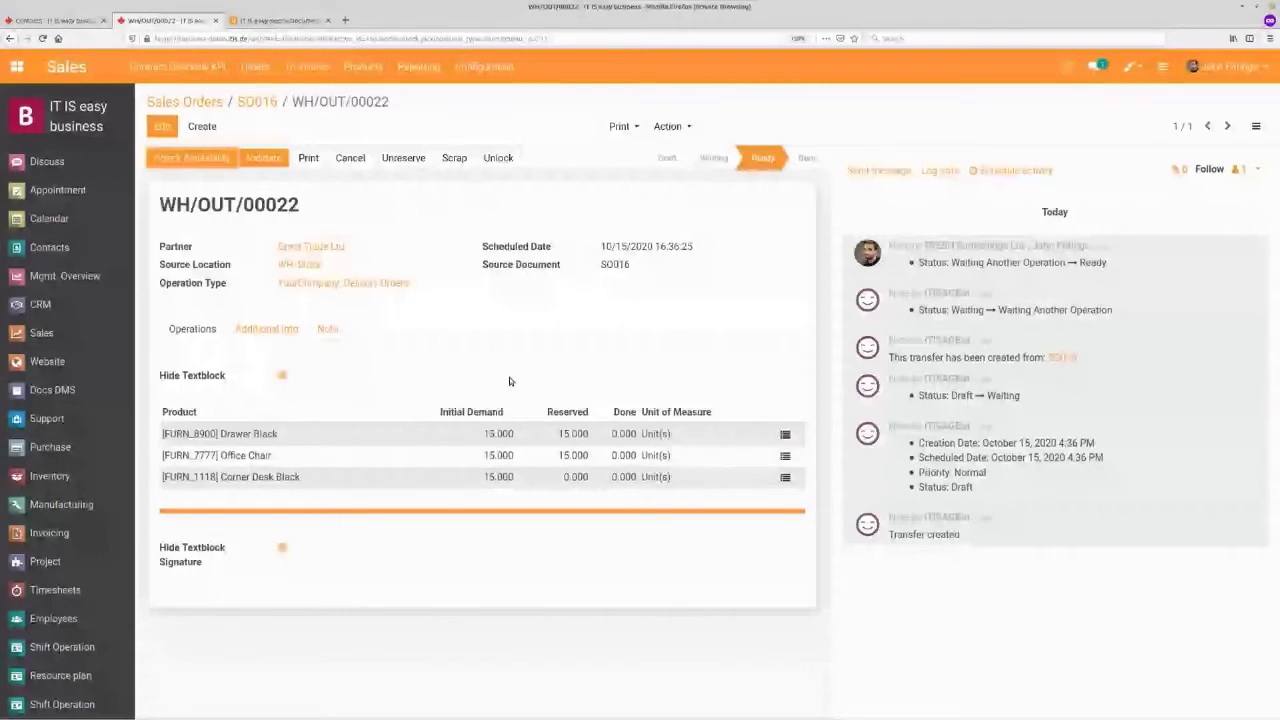
pyautogui.click(263, 106)
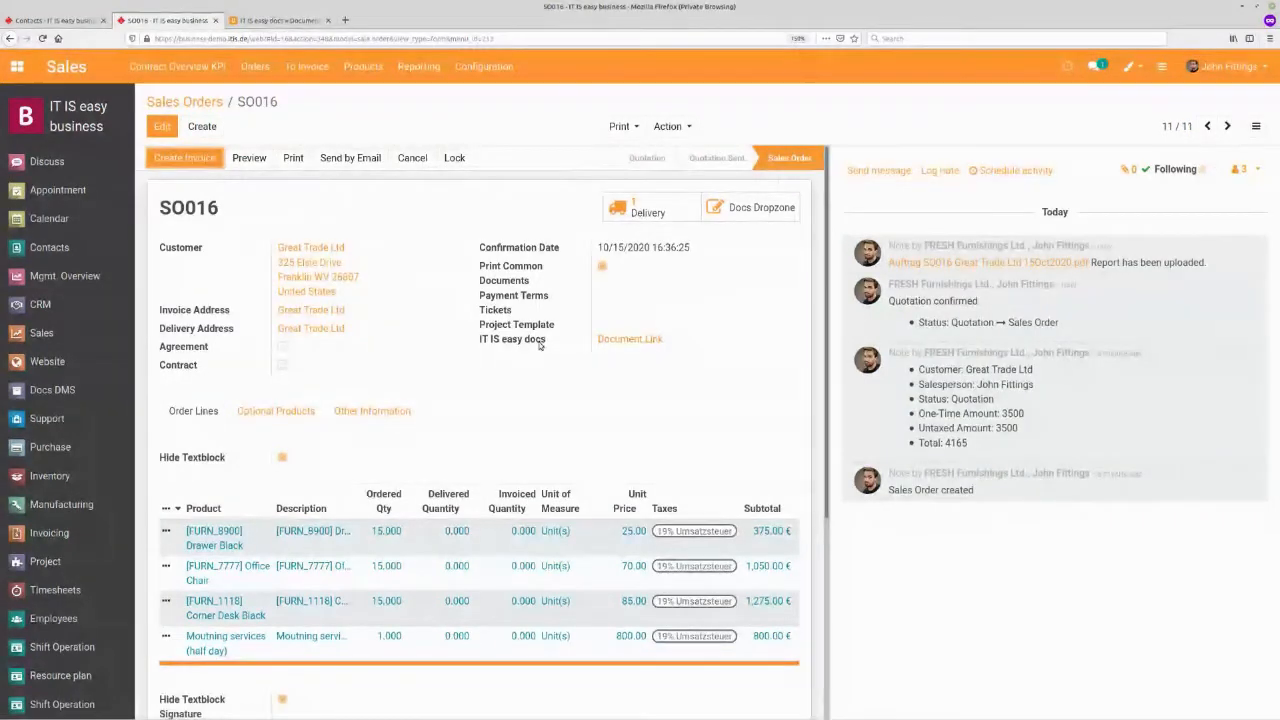
# - Open the order's stored PDF through its document link and switch back to the sales order tab
pyautogui.click(612, 341)
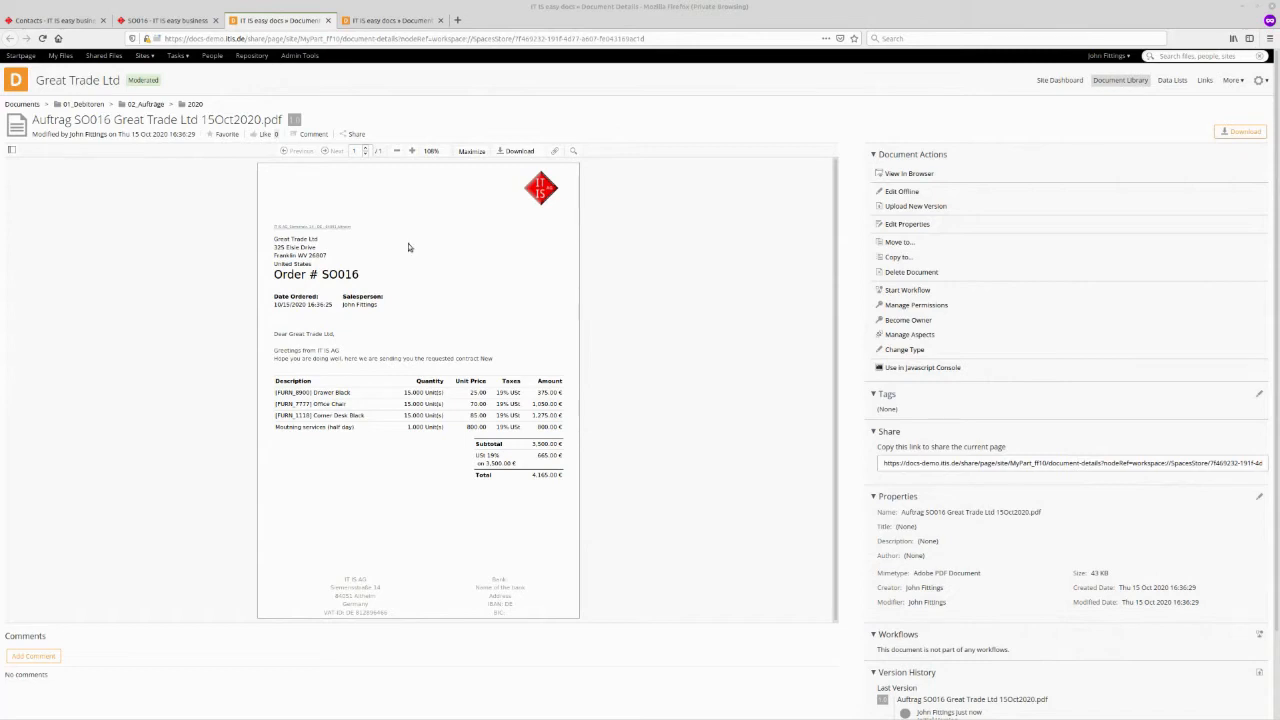
pyautogui.click(173, 28)
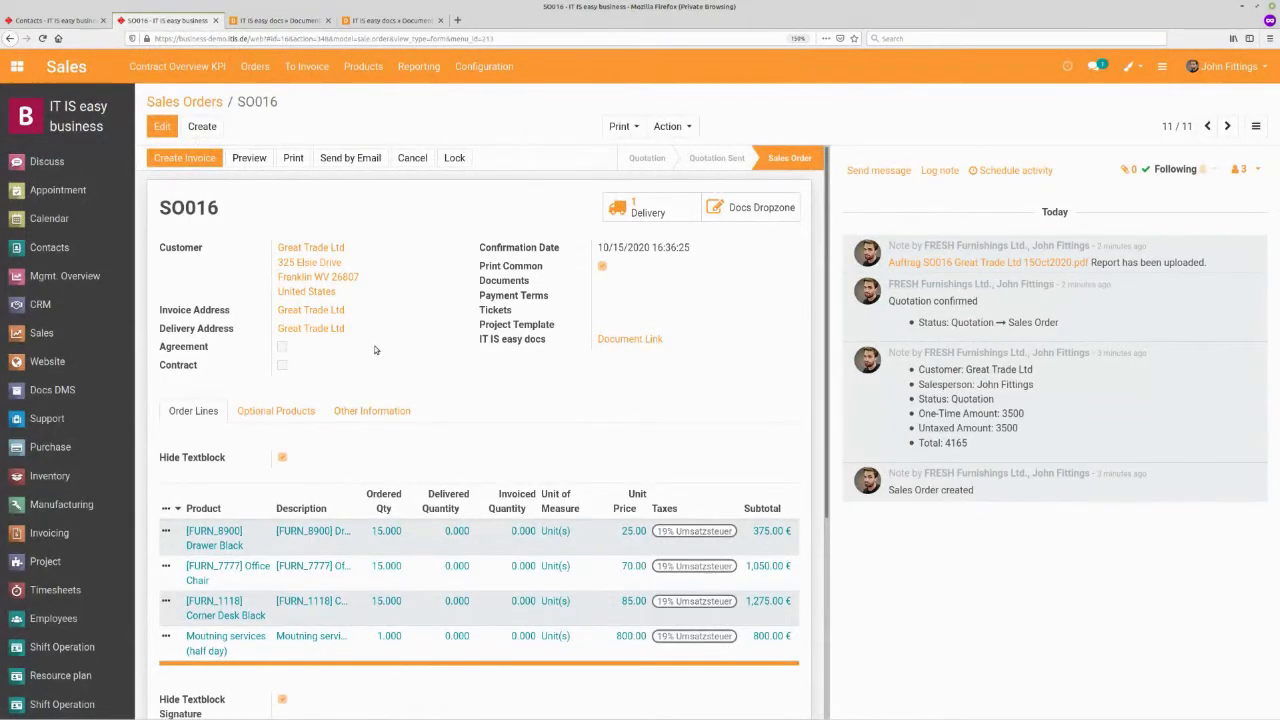
# - Open the PO00017 request for quotation in Purchase and confirm the order
pyautogui.click(74, 450)
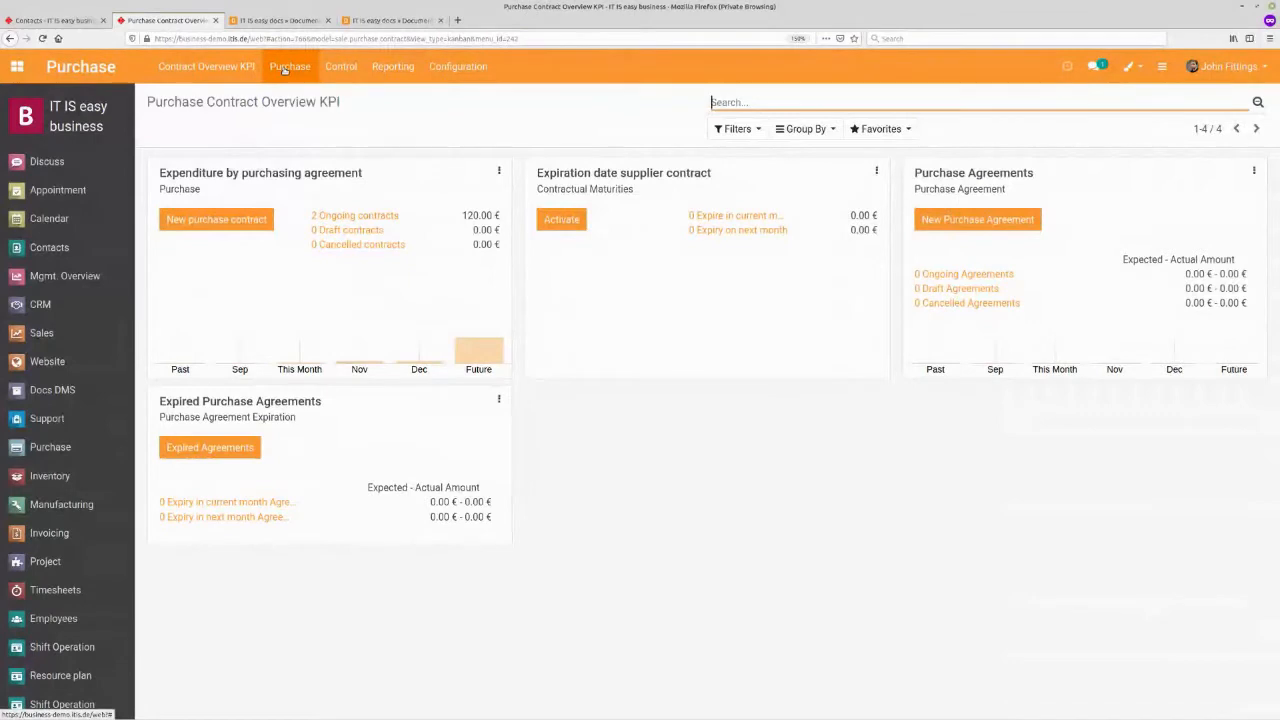
pyautogui.click(285, 69)
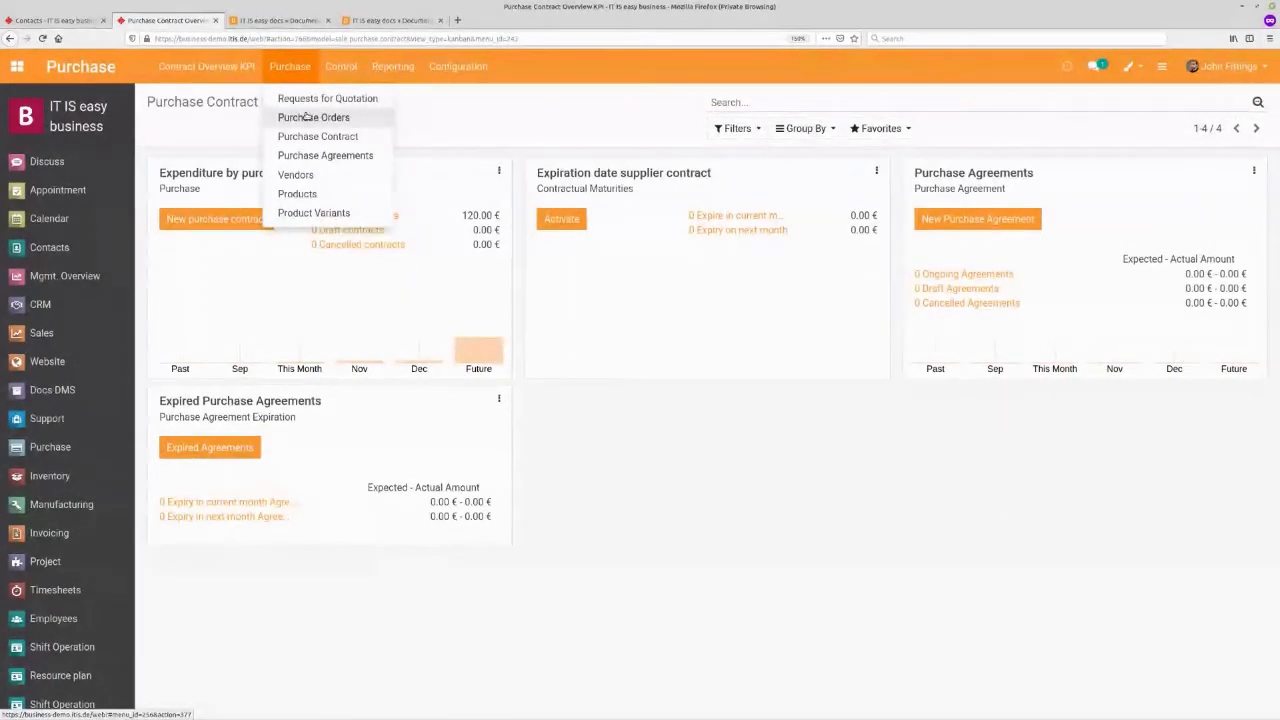
pyautogui.click(300, 98)
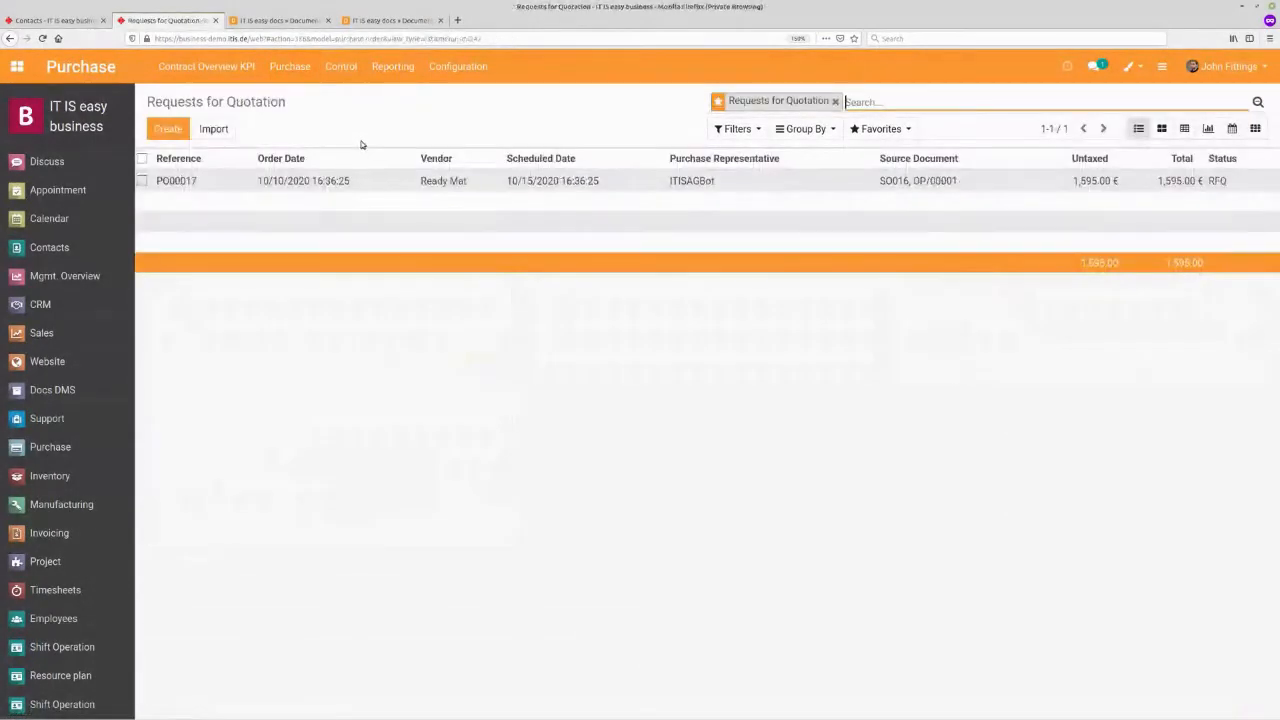
pyautogui.click(206, 66)
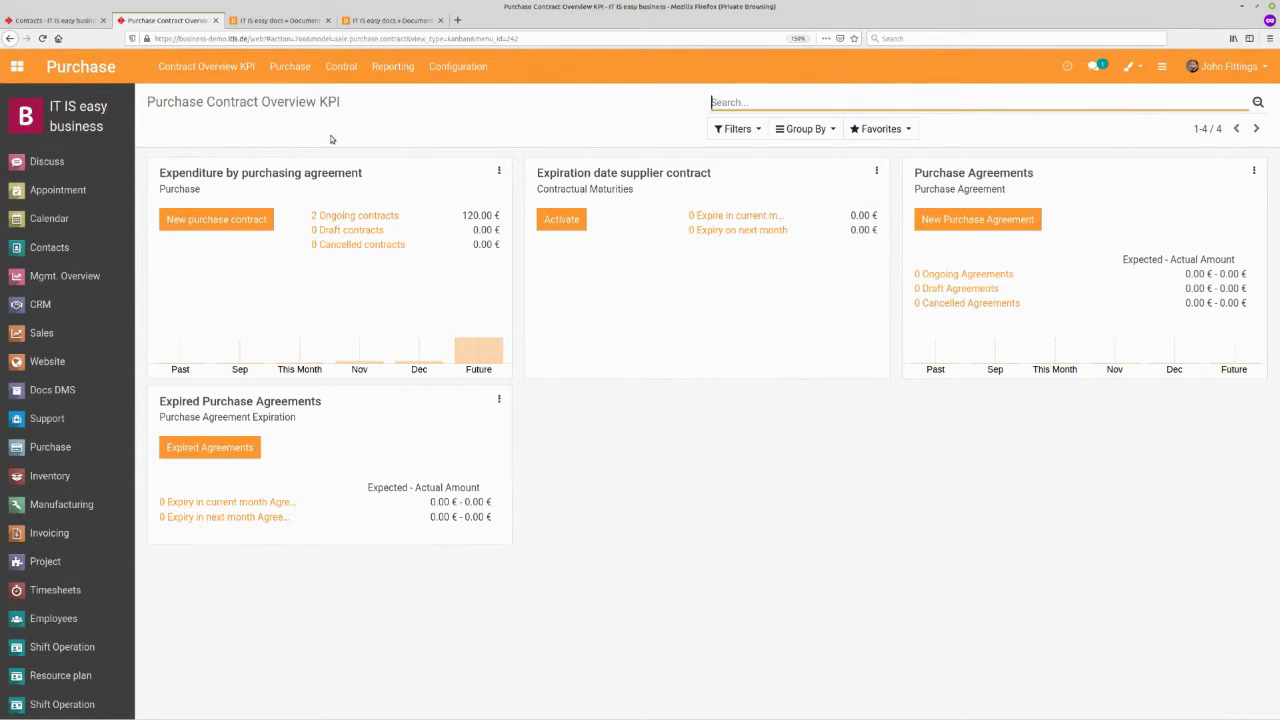
pyautogui.click(282, 70)
pyautogui.click(288, 98)
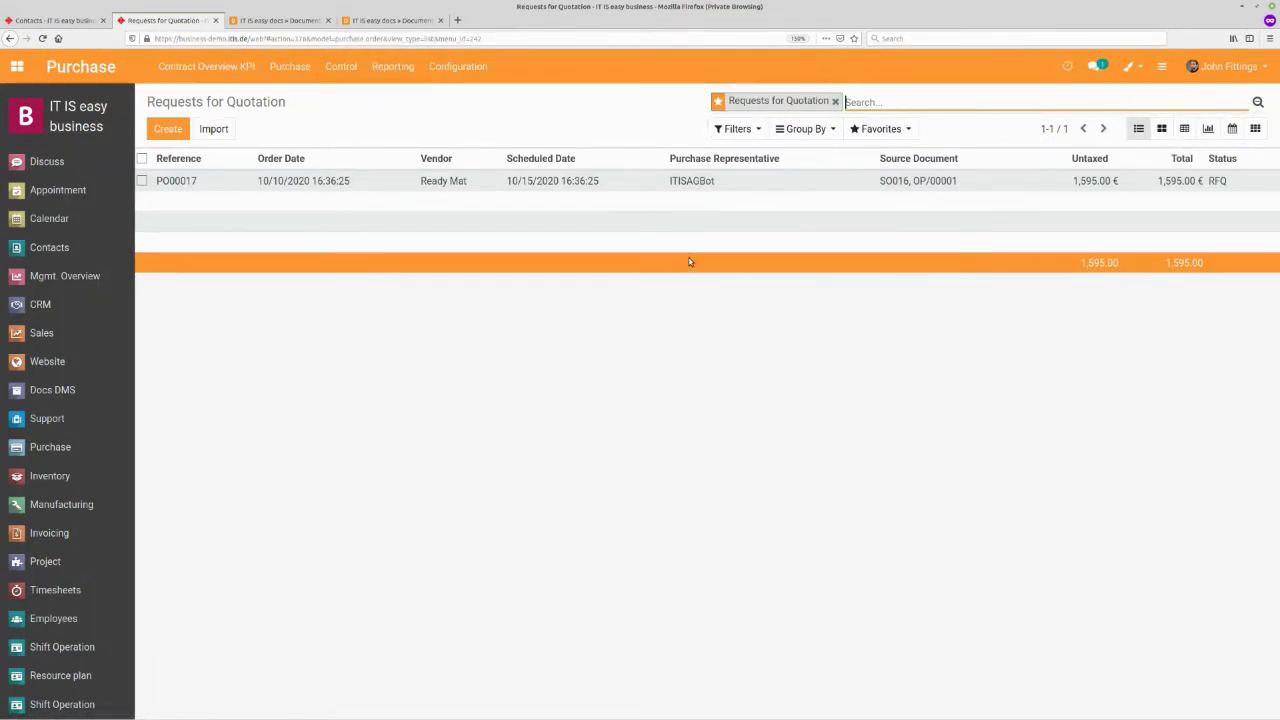
pyautogui.click(441, 186)
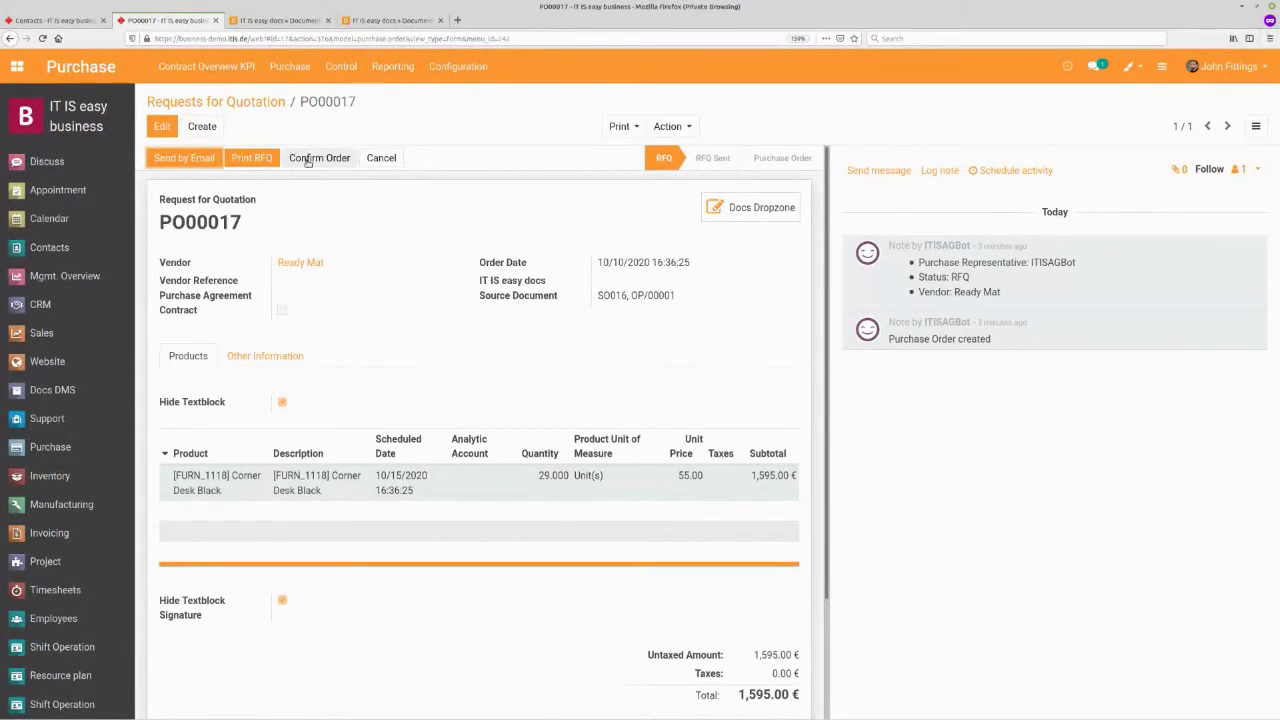
pyautogui.click(308, 160)
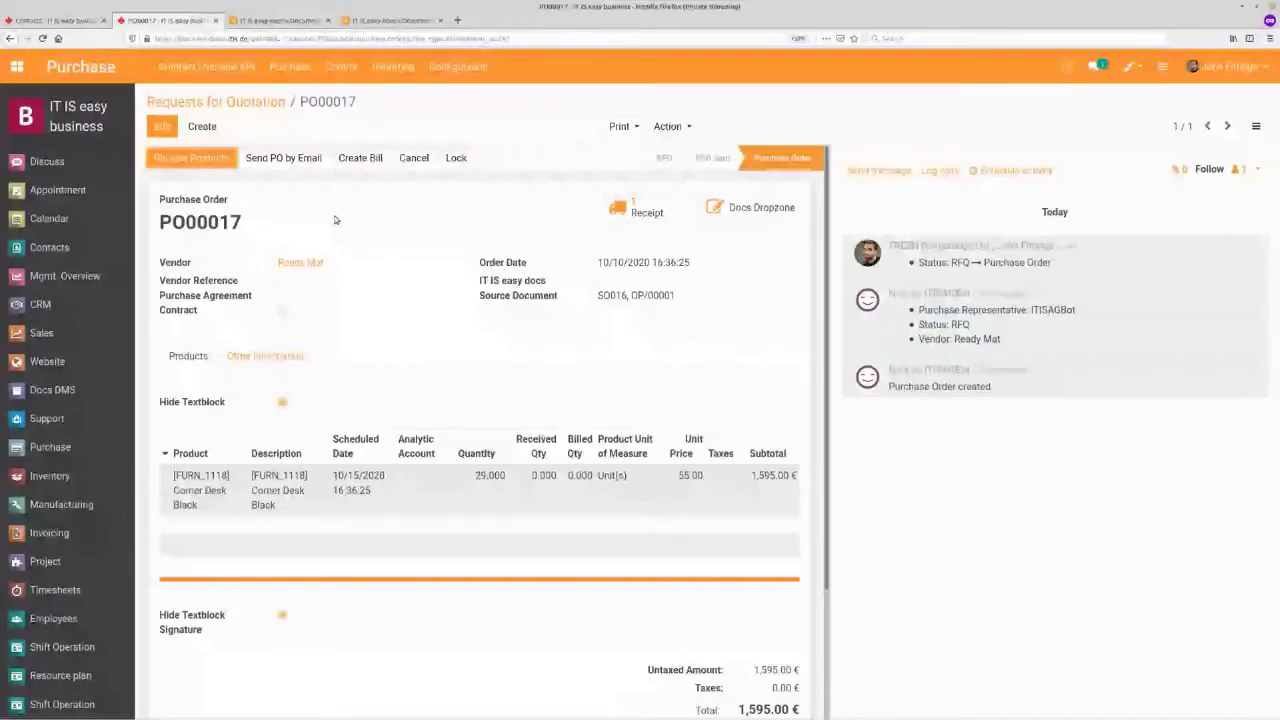
# - Open the purchase order's receipt WH/IN/00015 and check its availability
pyautogui.click(626, 212)
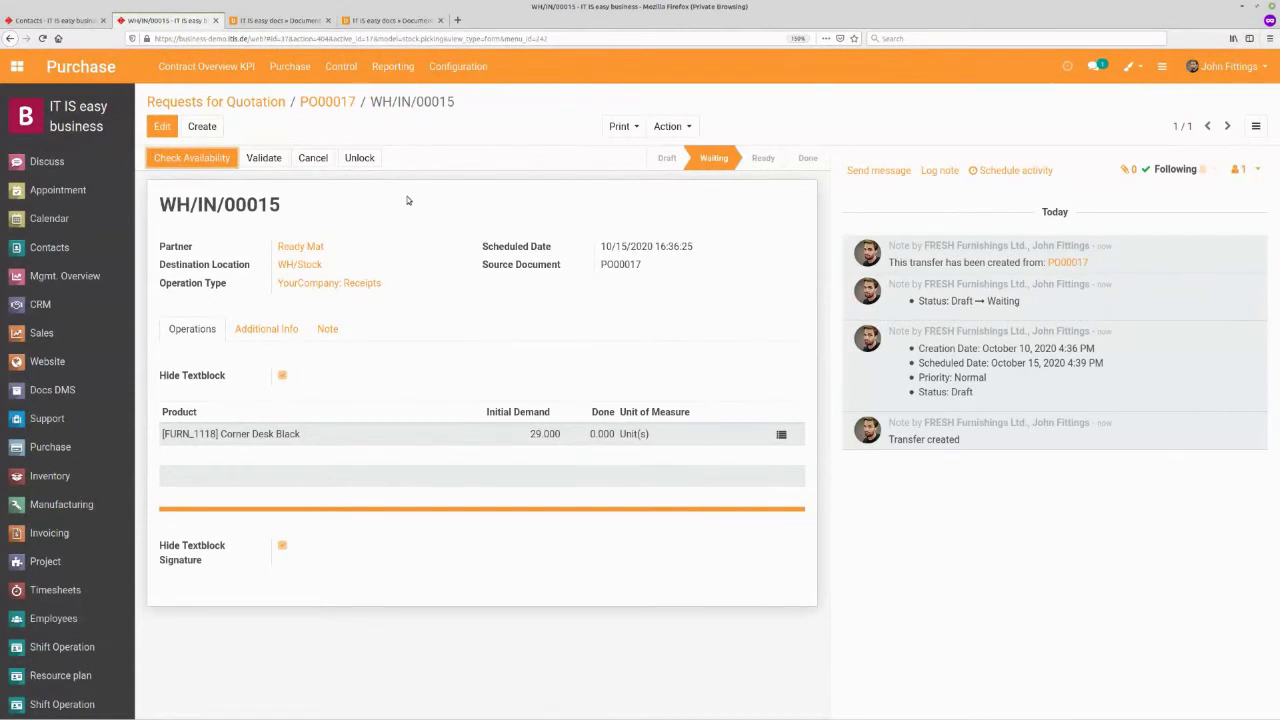
pyautogui.click(201, 161)
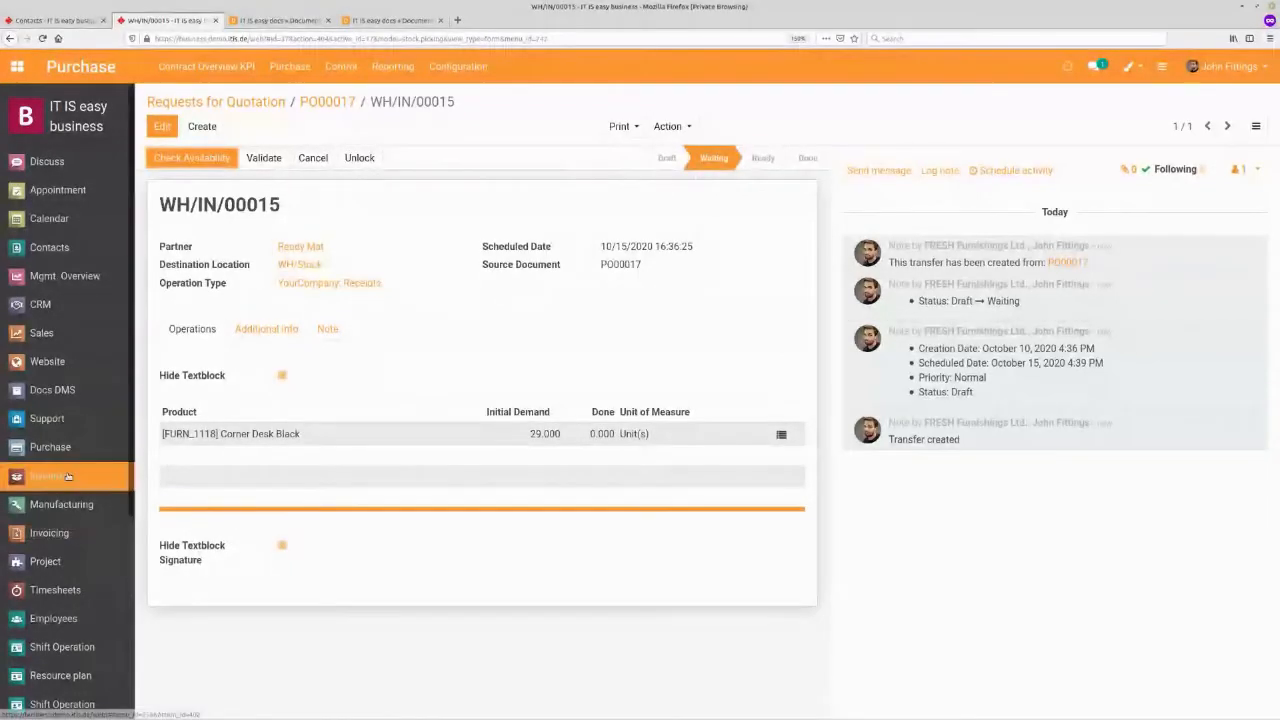
# - Open manufacturing order SUBC_MRP00007 and inspect its Table Top component's inventory routes
pyautogui.click(60, 481)
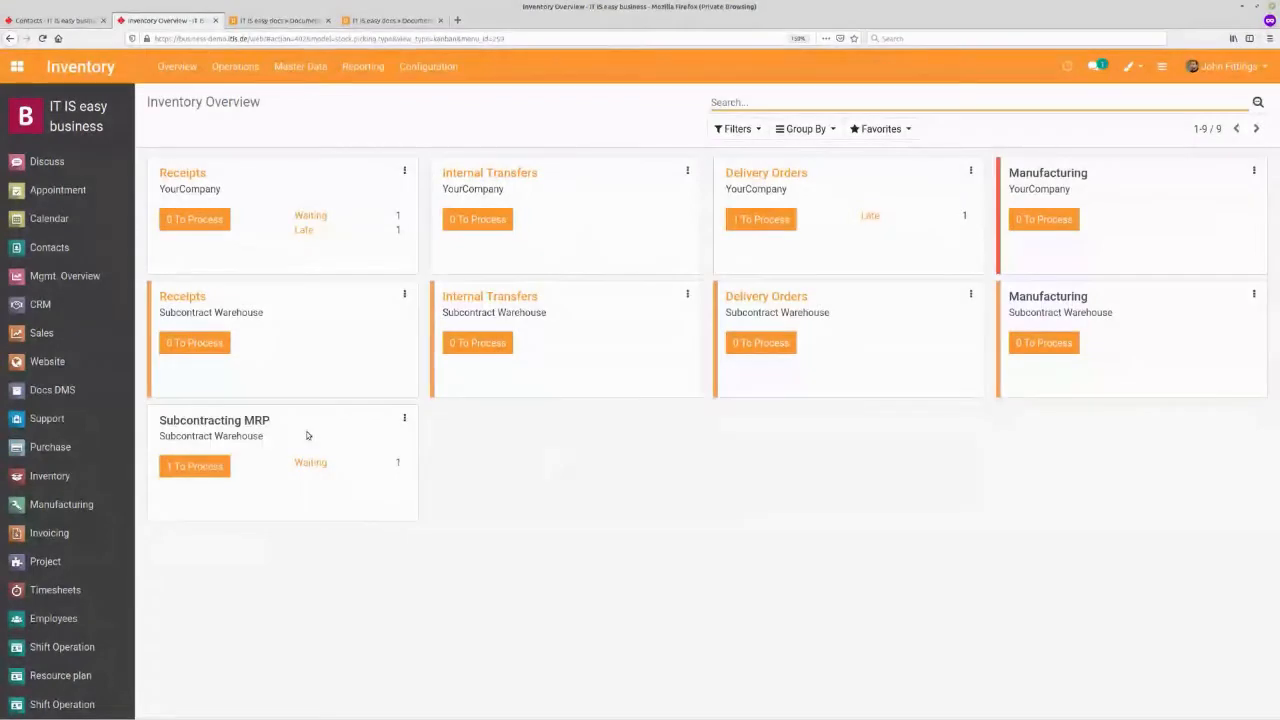
pyautogui.click(60, 504)
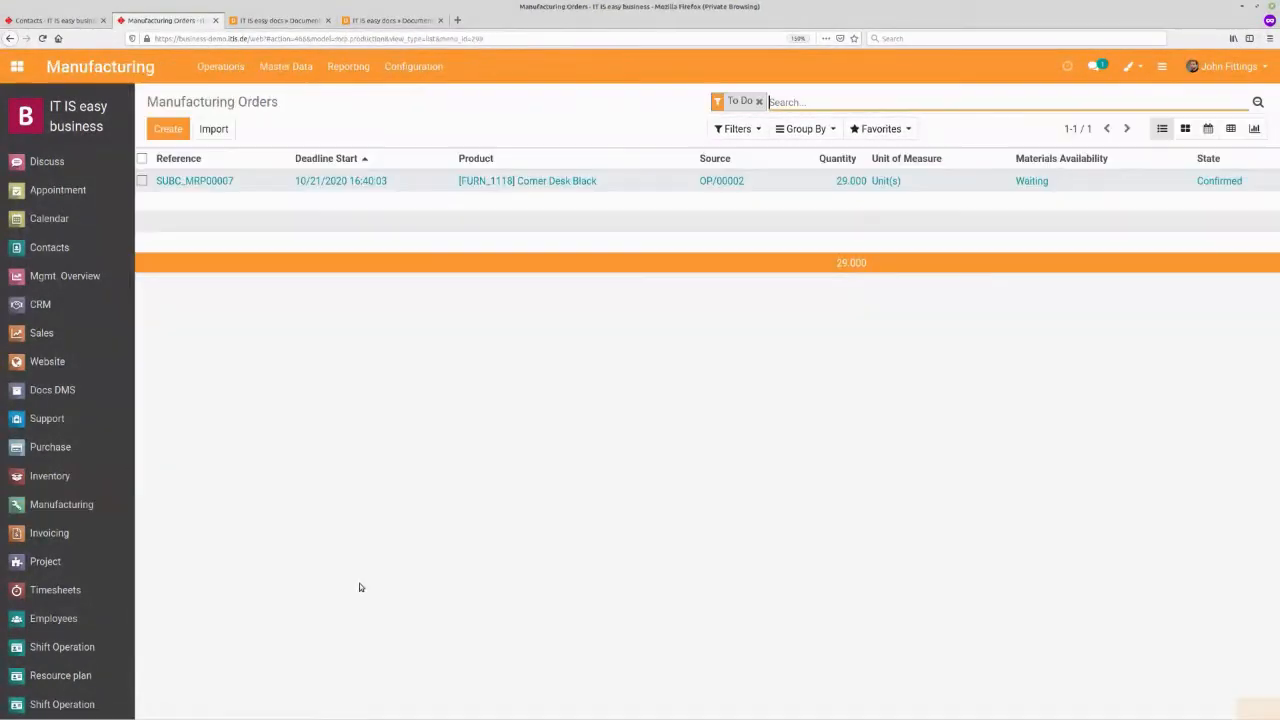
pyautogui.click(380, 181)
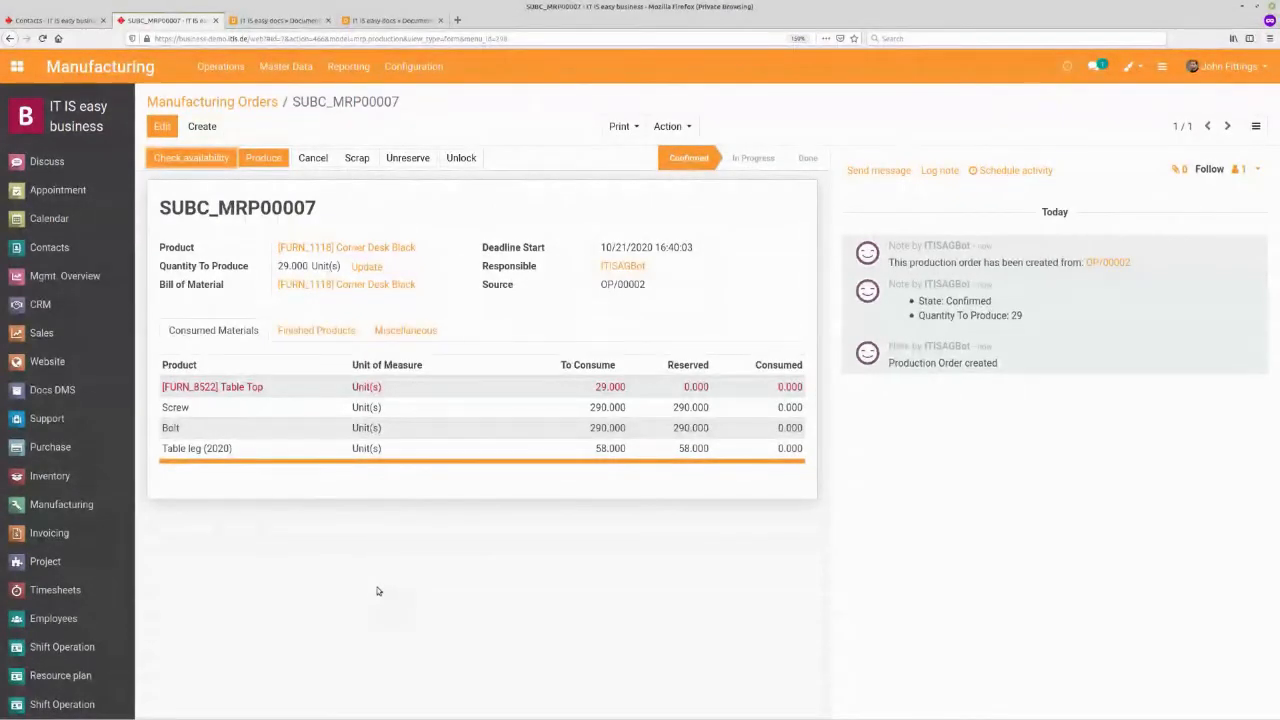
pyautogui.click(234, 390)
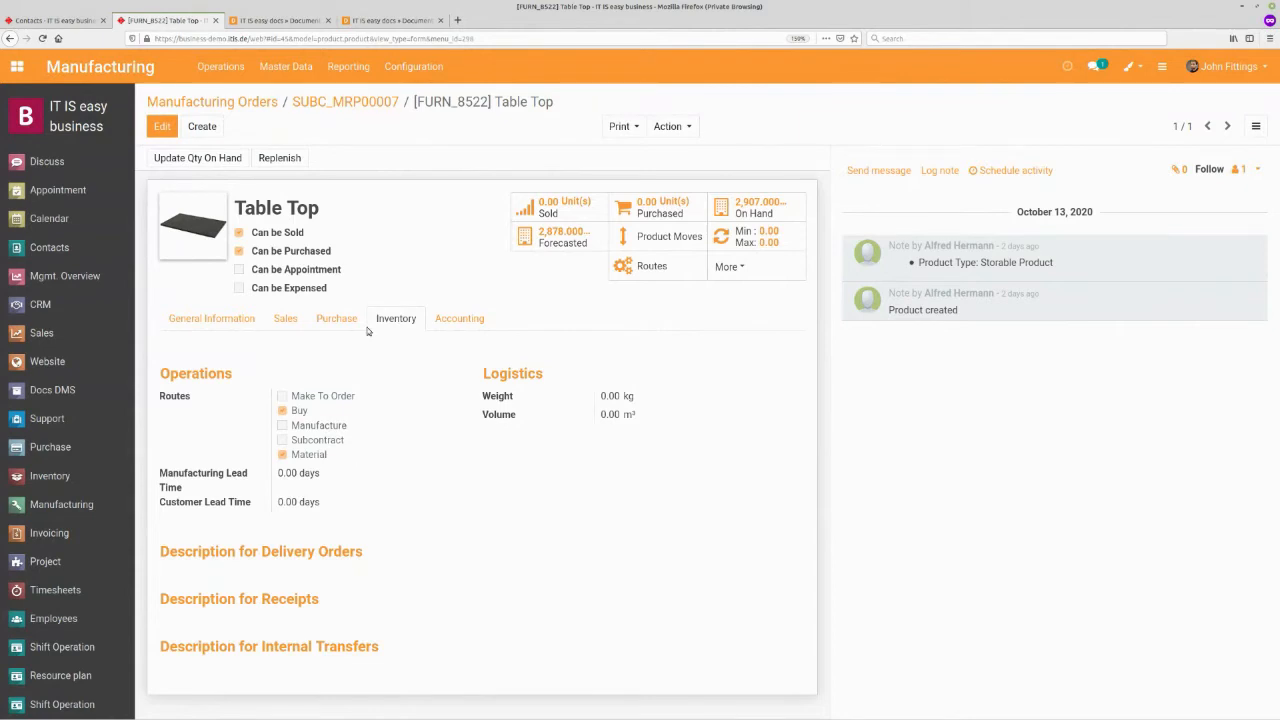
pyautogui.click(352, 102)
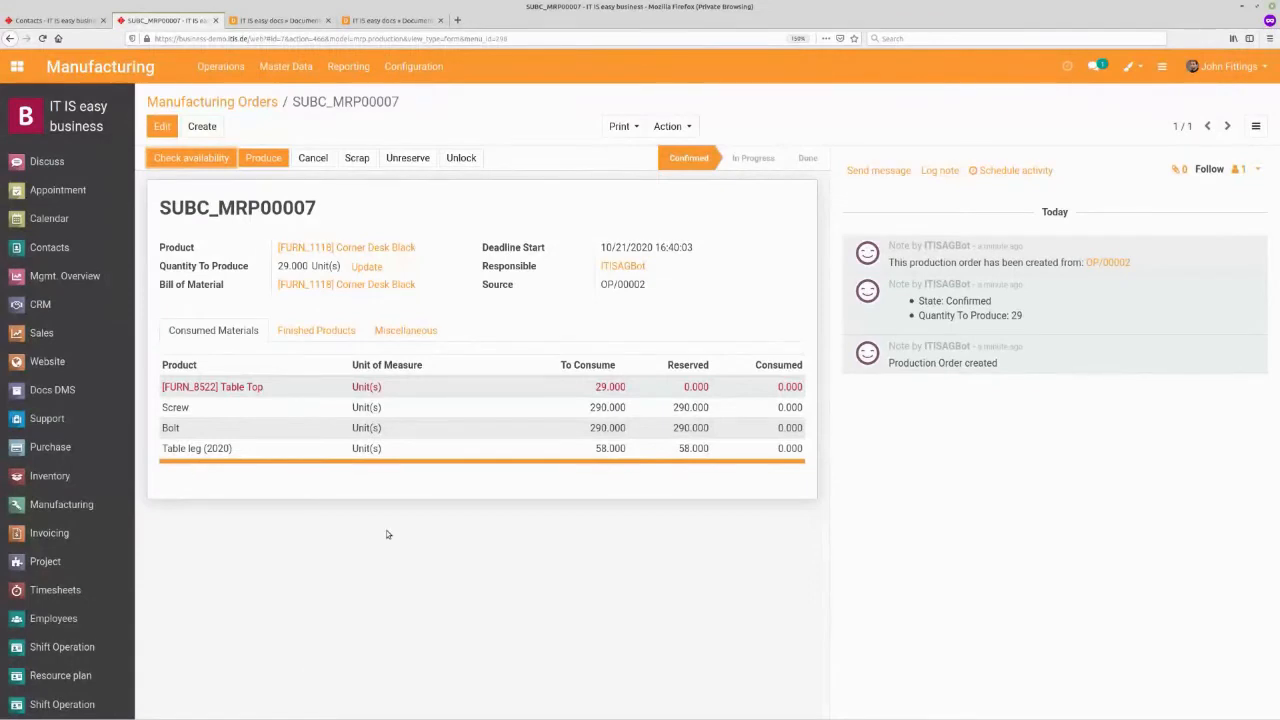
# - Review the late delivery orders in the Inventory overview, then return to the manufacturing orders list
pyautogui.click(35, 476)
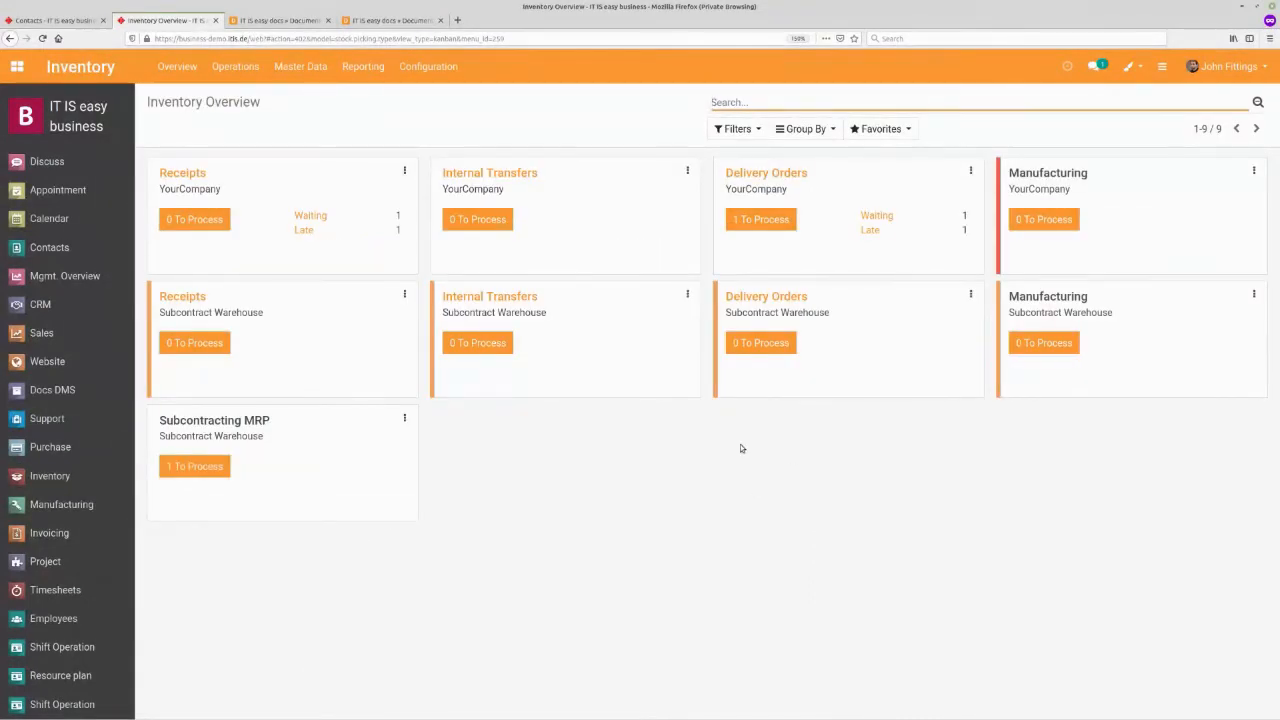
pyautogui.click(871, 231)
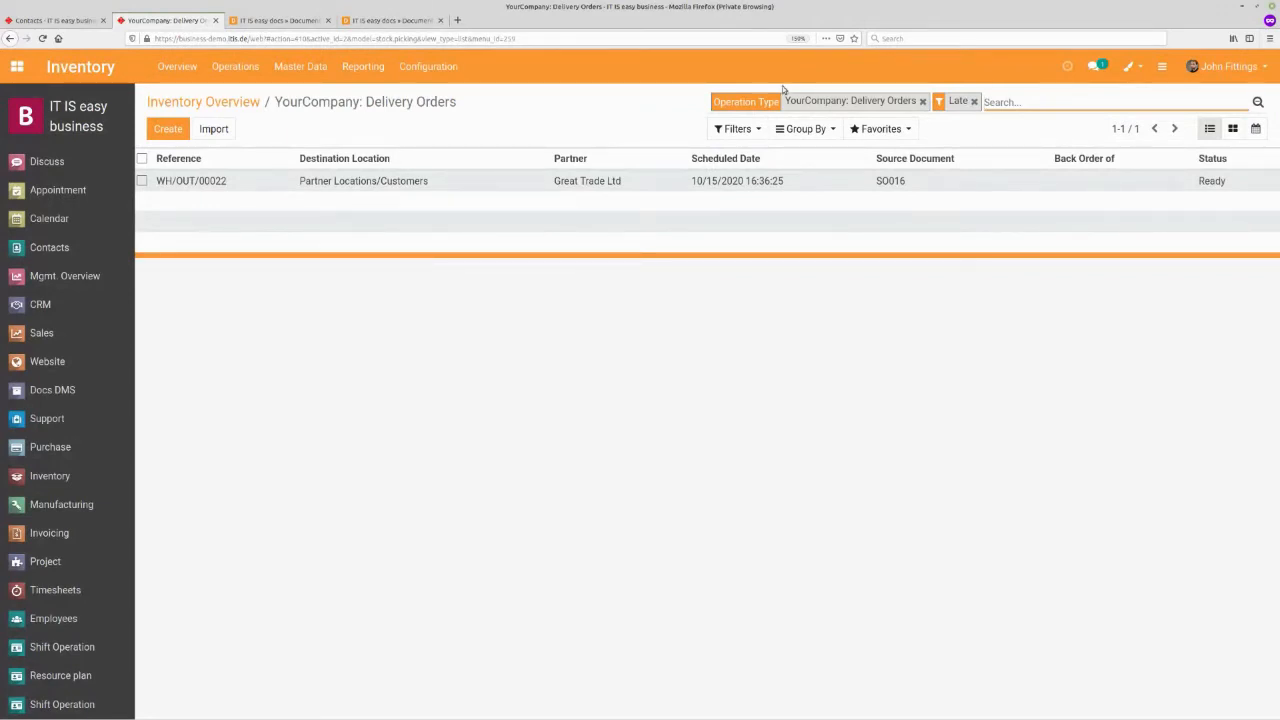
pyautogui.click(160, 106)
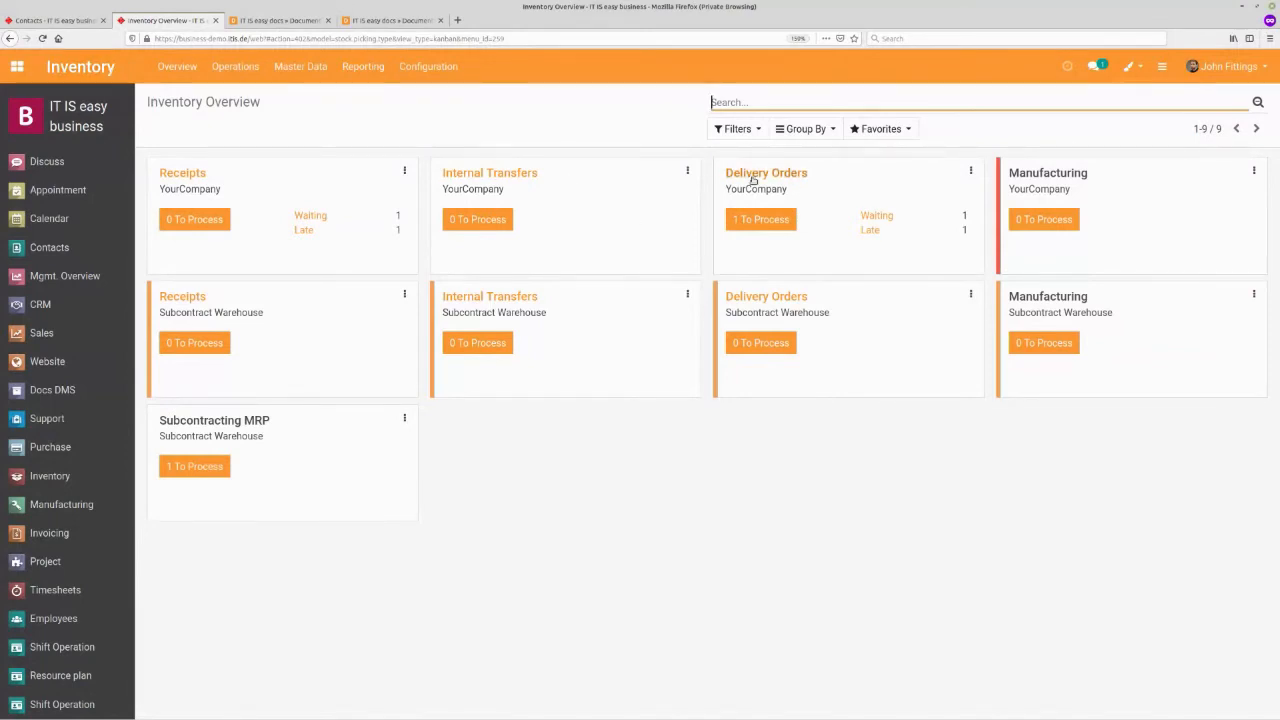
pyautogui.click(48, 500)
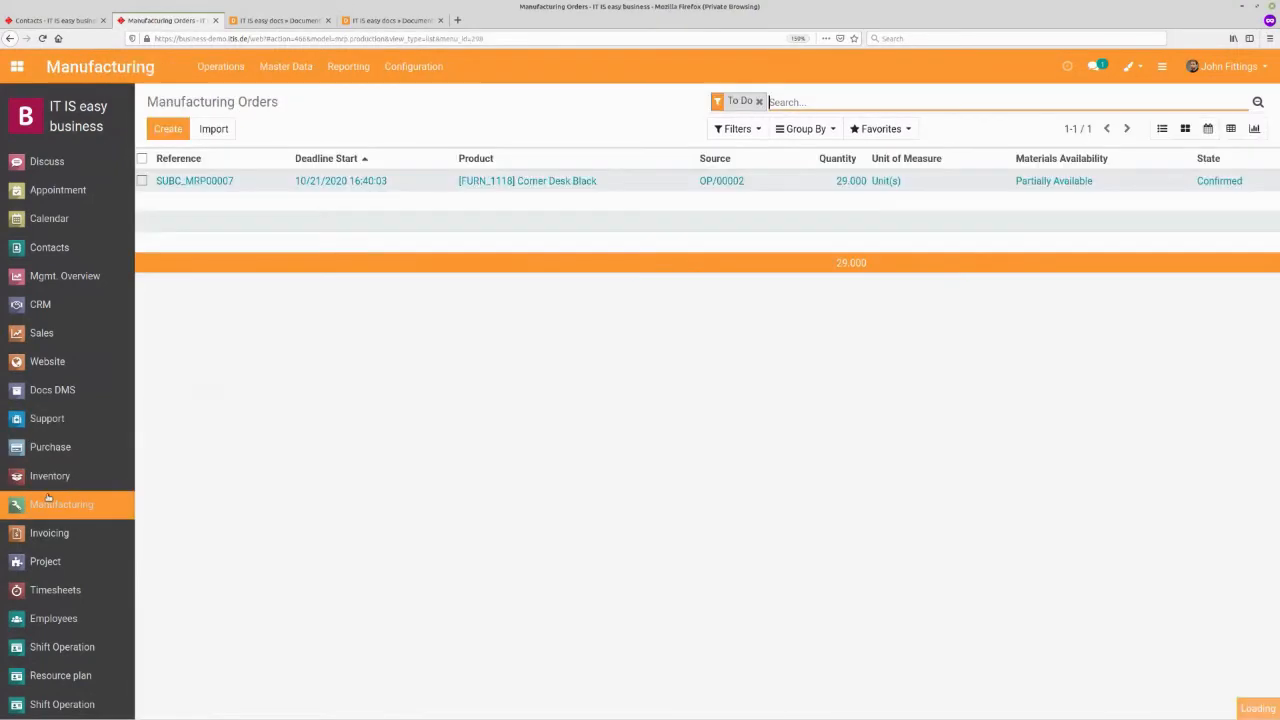
# - Validate the Table Top delivery order WH/OUT/00023 to the subcontractor, applying all reserved quantities
pyautogui.click(45, 487)
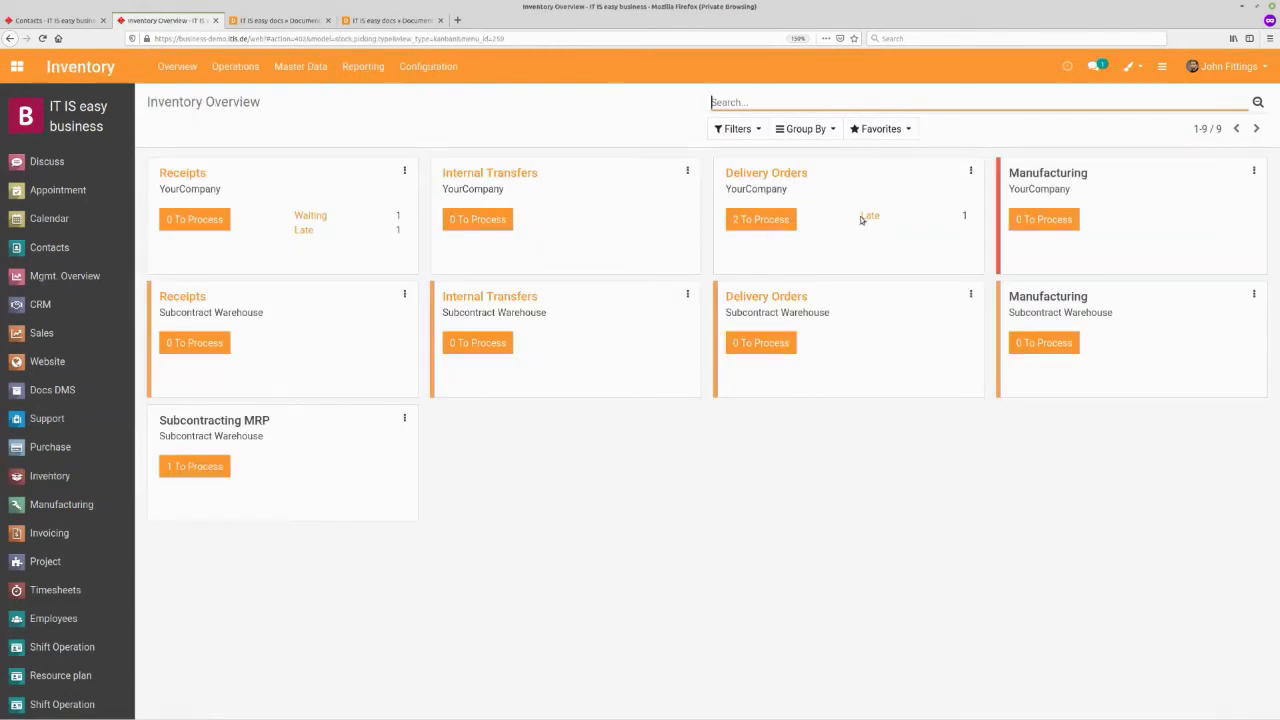
pyautogui.click(763, 219)
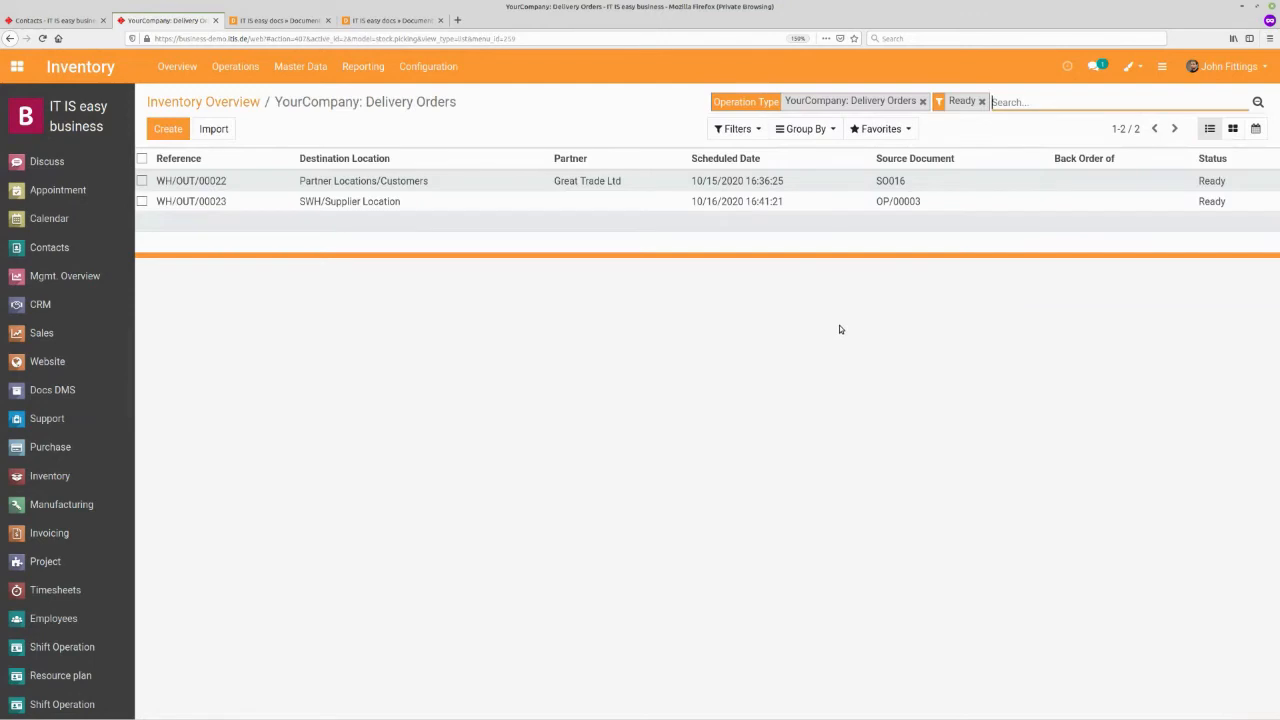
pyautogui.click(340, 202)
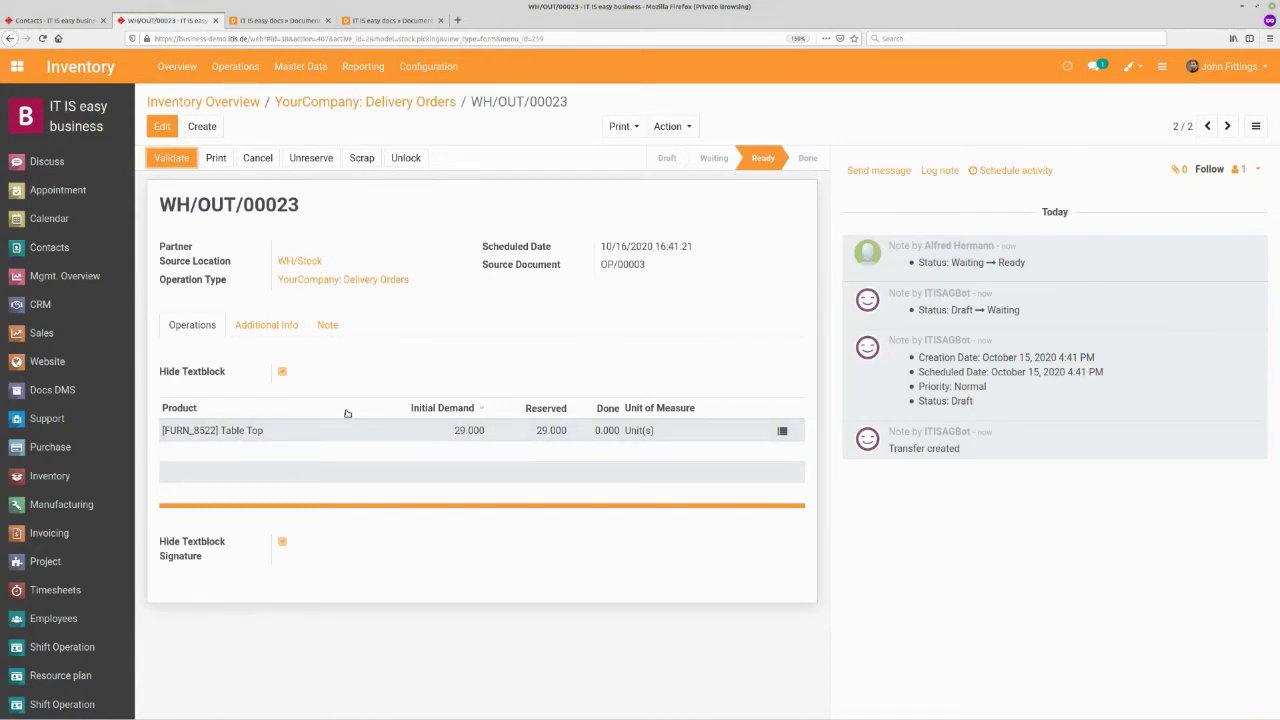
pyautogui.click(171, 158)
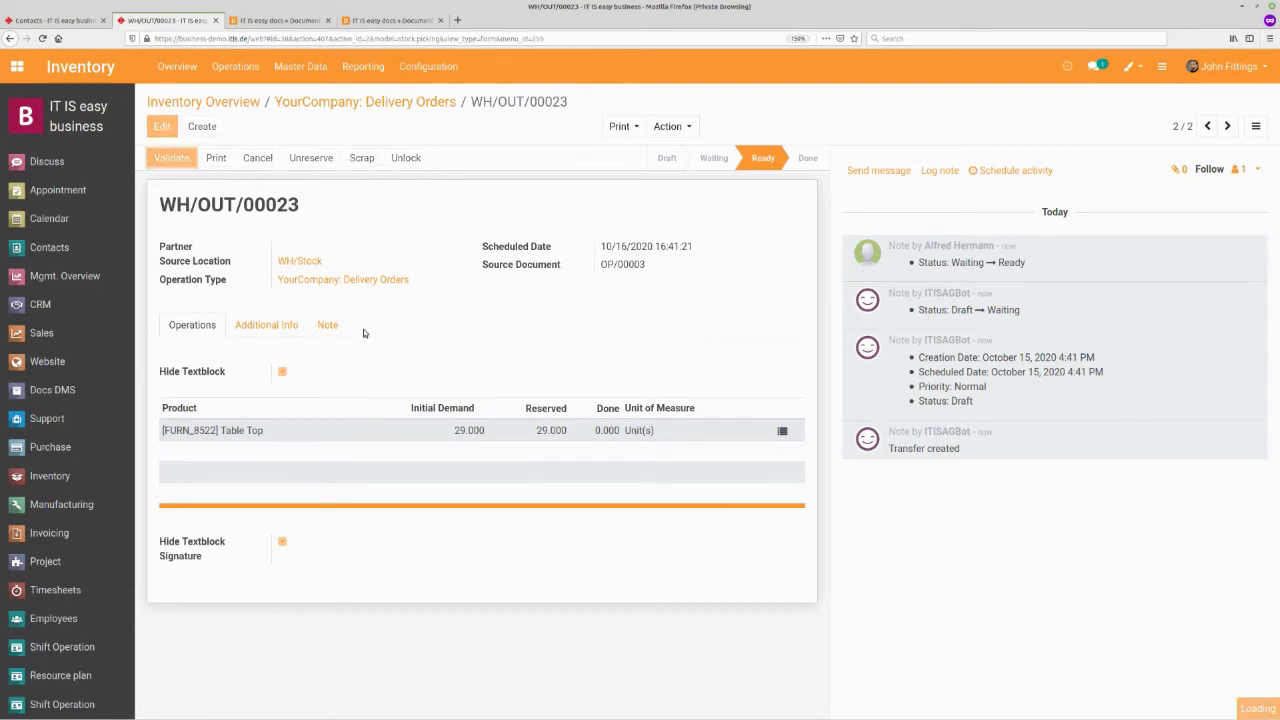
pyautogui.click(302, 210)
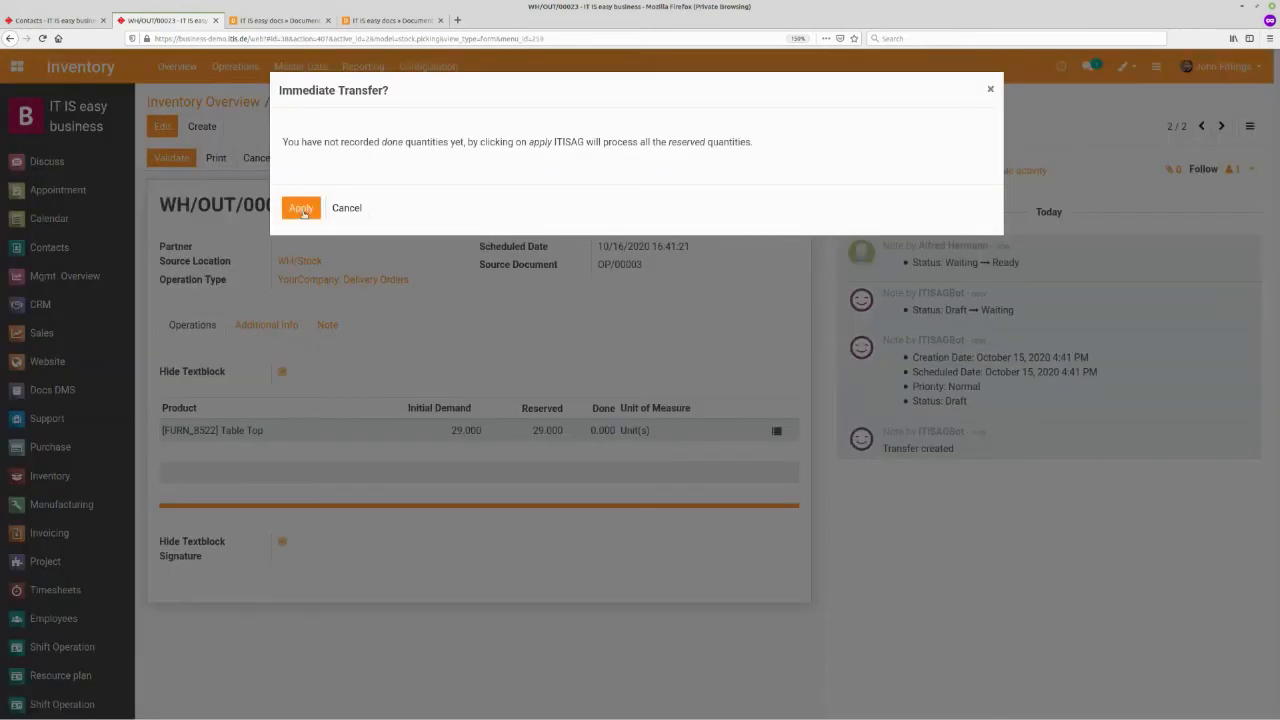
pyautogui.click(302, 210)
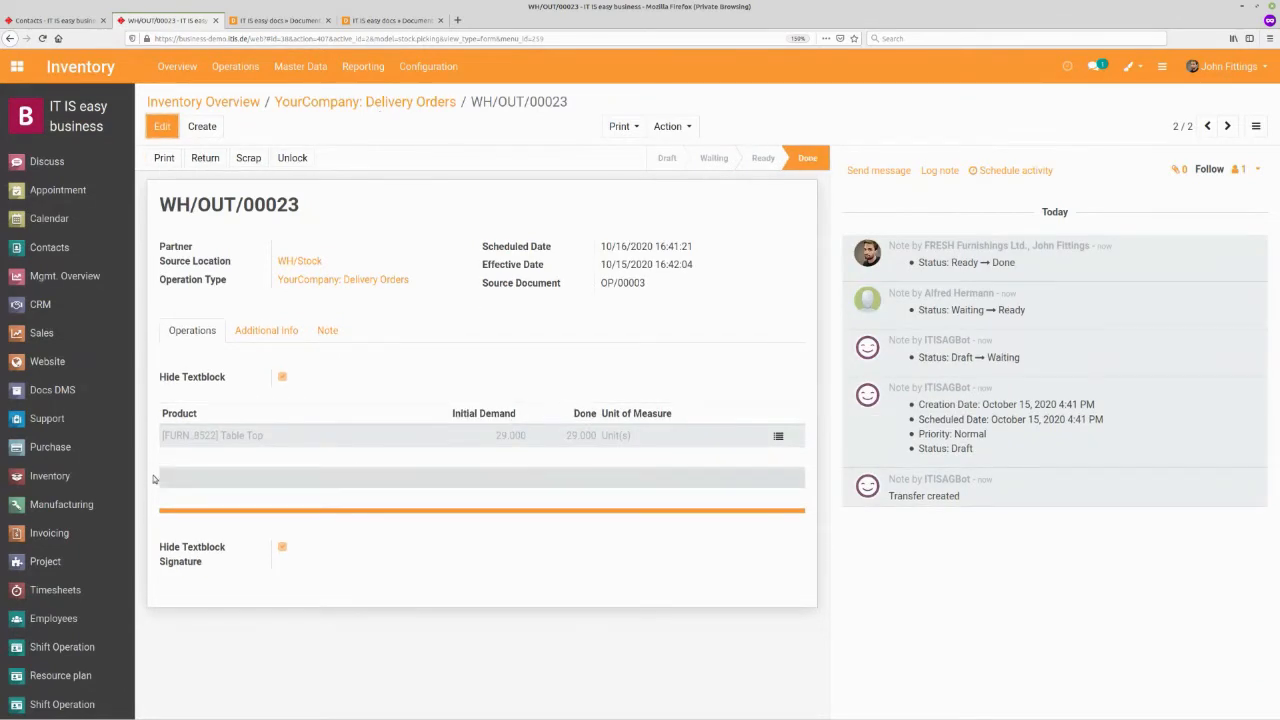
# - Open subcontracting manufacturing order SUBC_MRP00007 from the Inventory overview and produce it
pyautogui.click(95, 476)
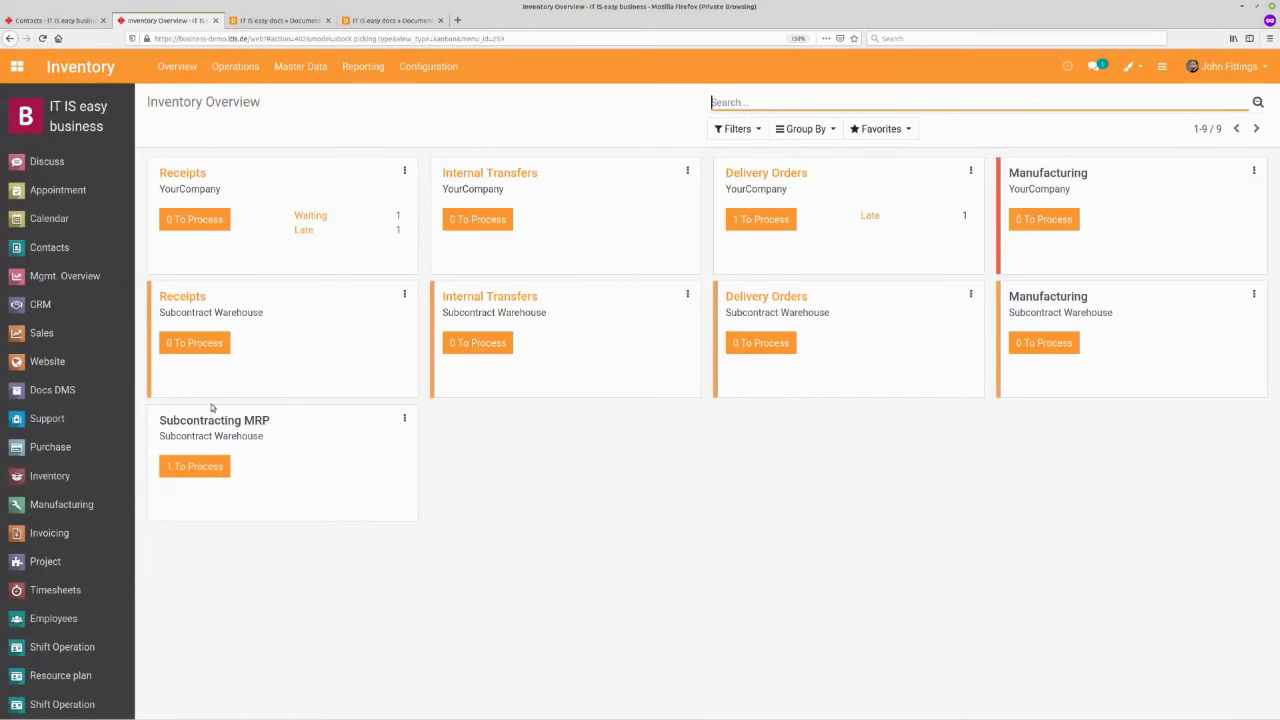
pyautogui.click(186, 475)
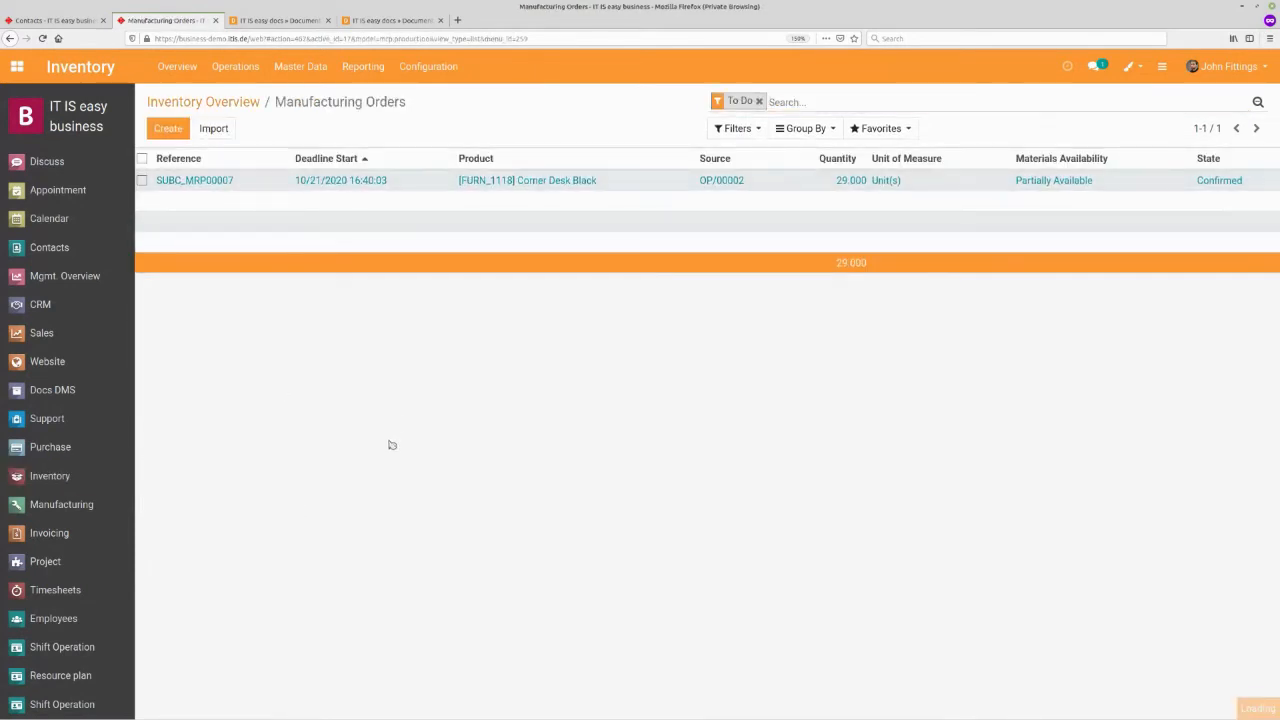
pyautogui.click(194, 179)
pyautogui.click(193, 164)
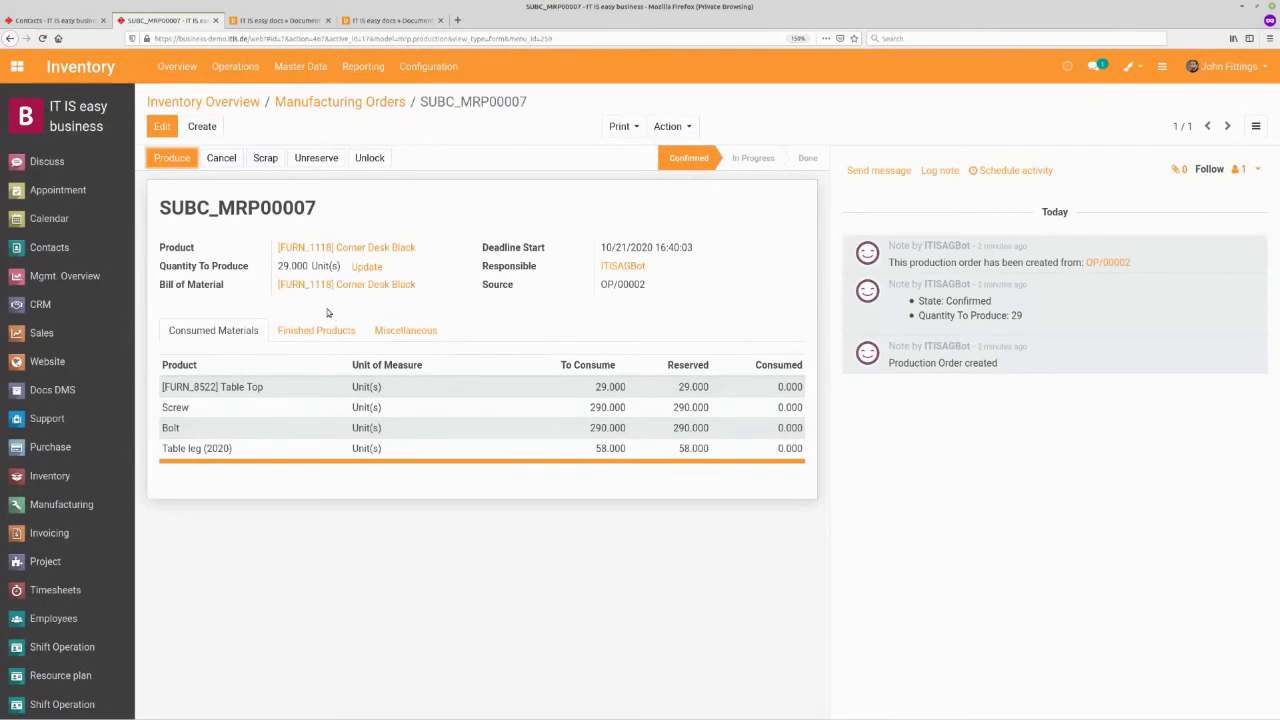
pyautogui.click(173, 158)
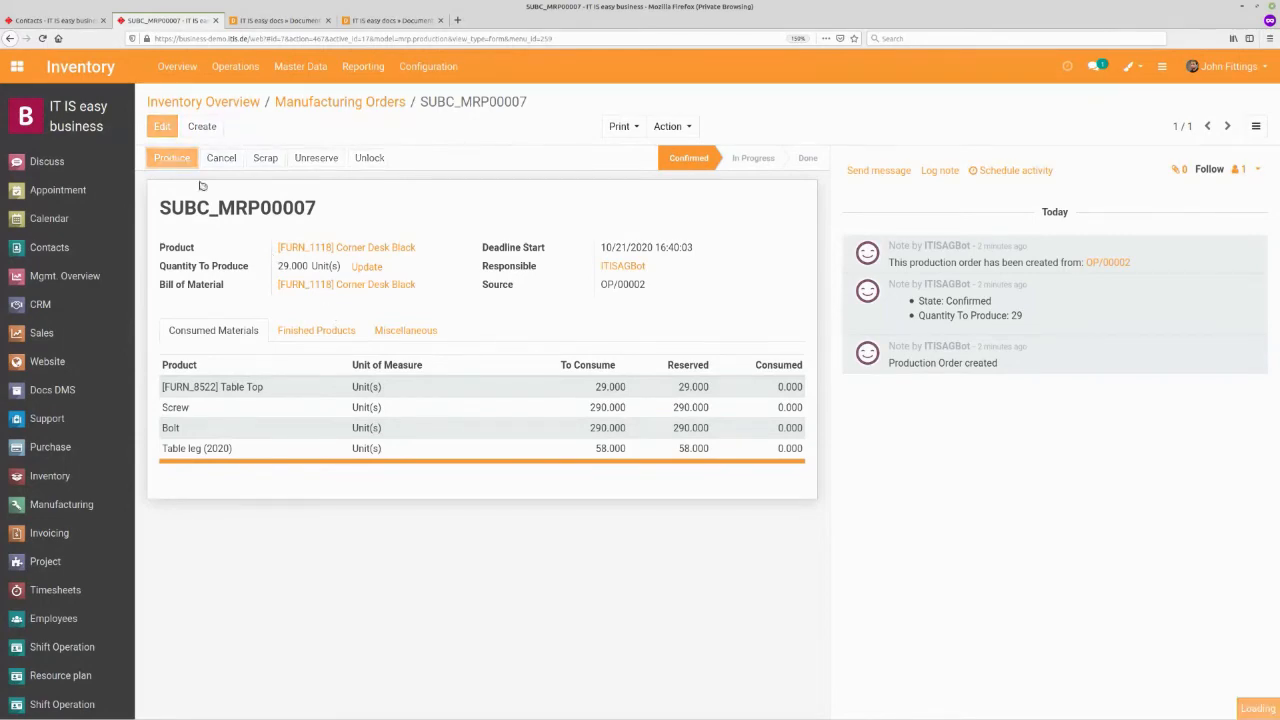
pyautogui.click(302, 390)
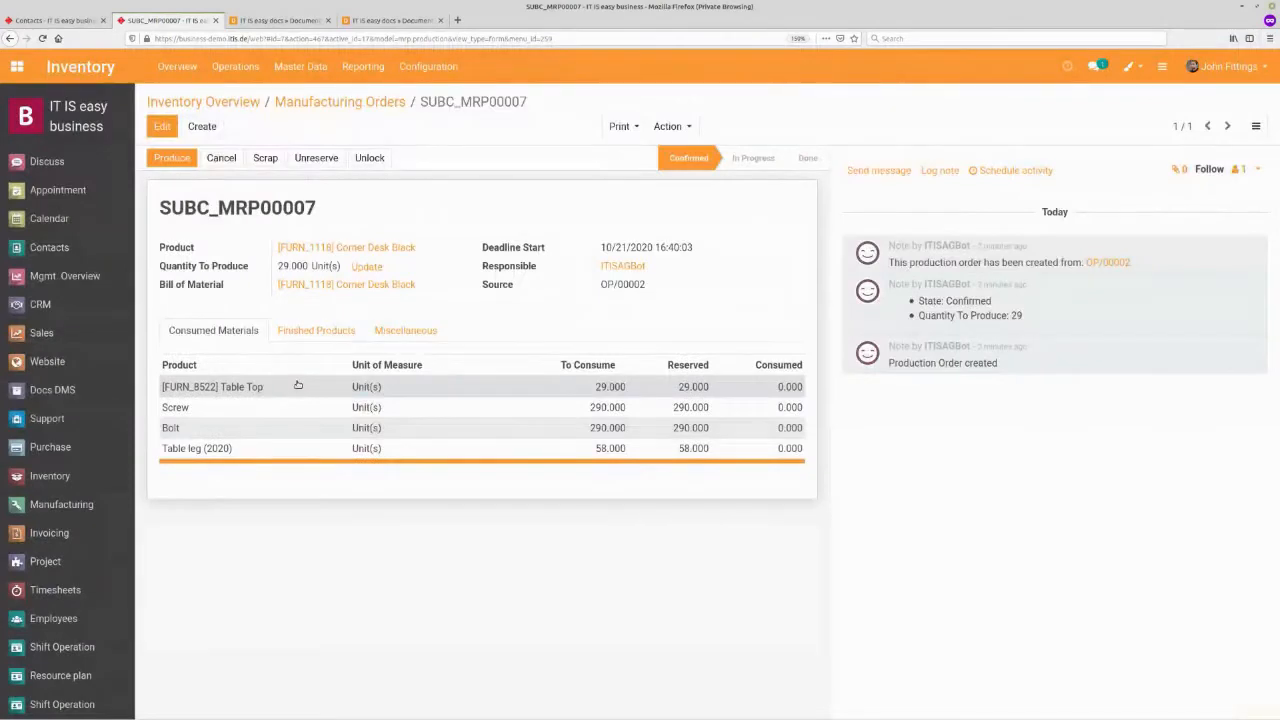
pyautogui.click(178, 160)
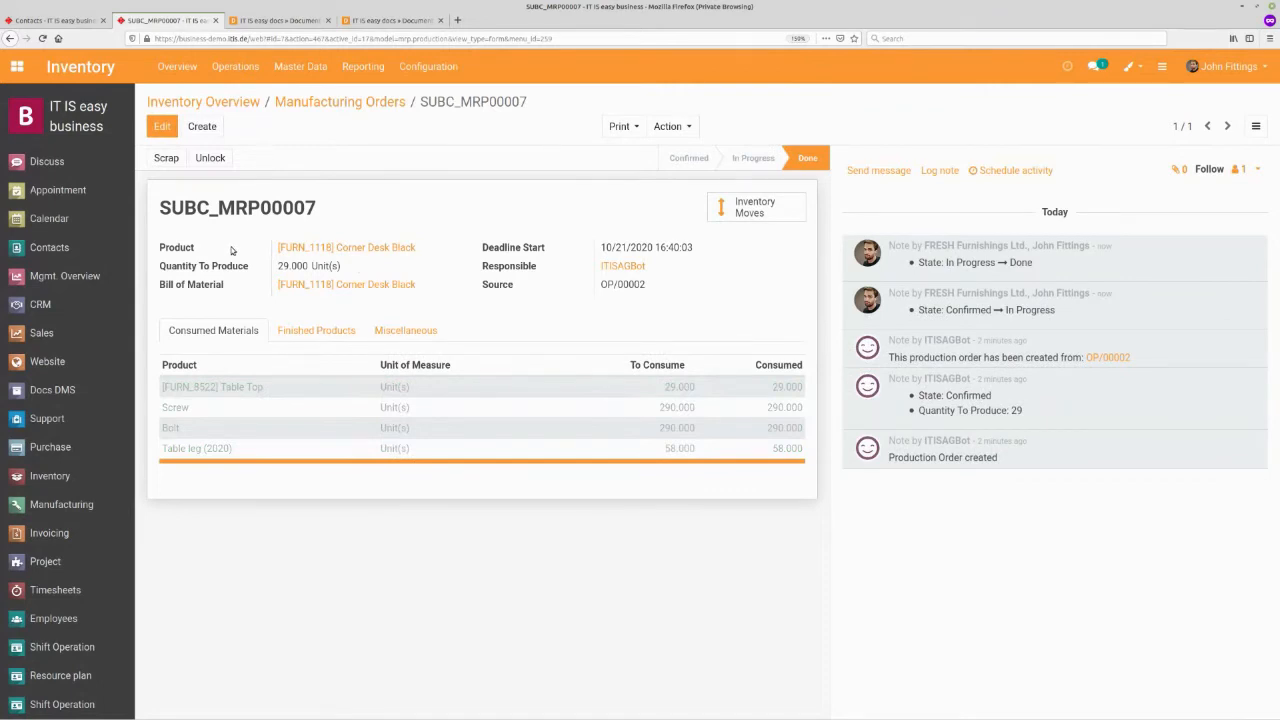
# - Validate the waiting receipt WH/IN/00015 for the Corner Desk Black, applying all quantities
pyautogui.click(196, 103)
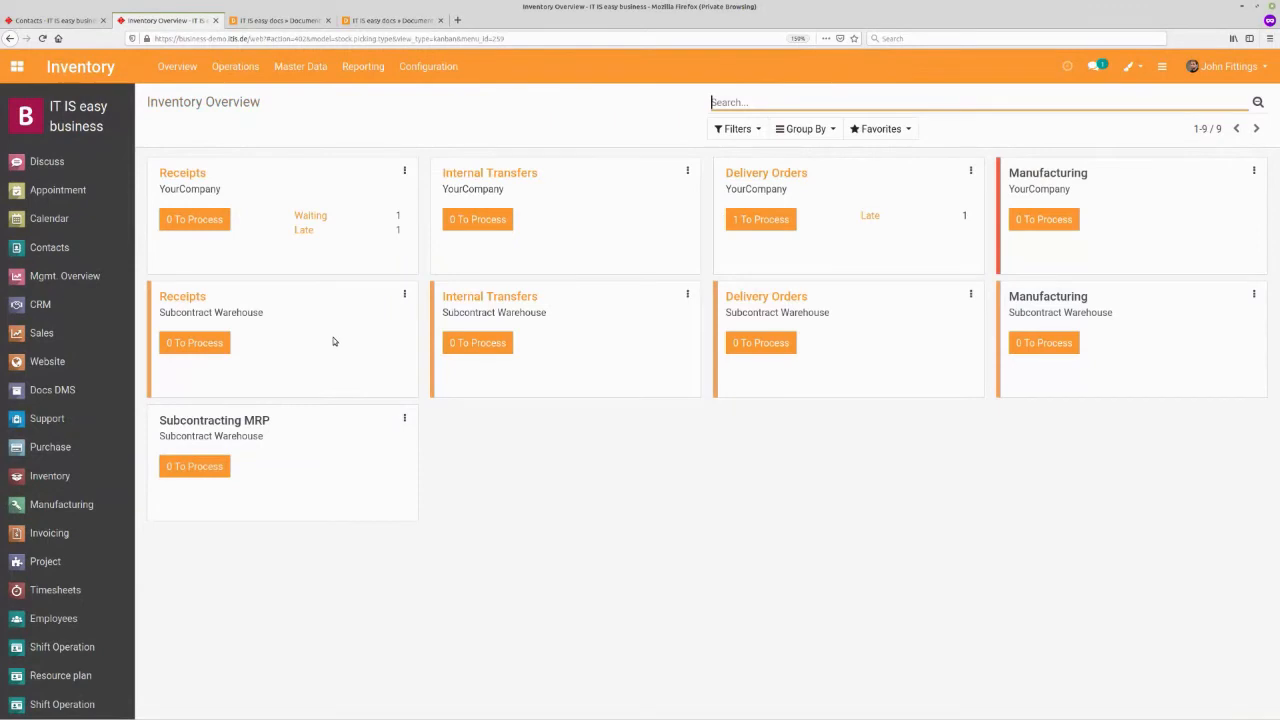
pyautogui.click(300, 215)
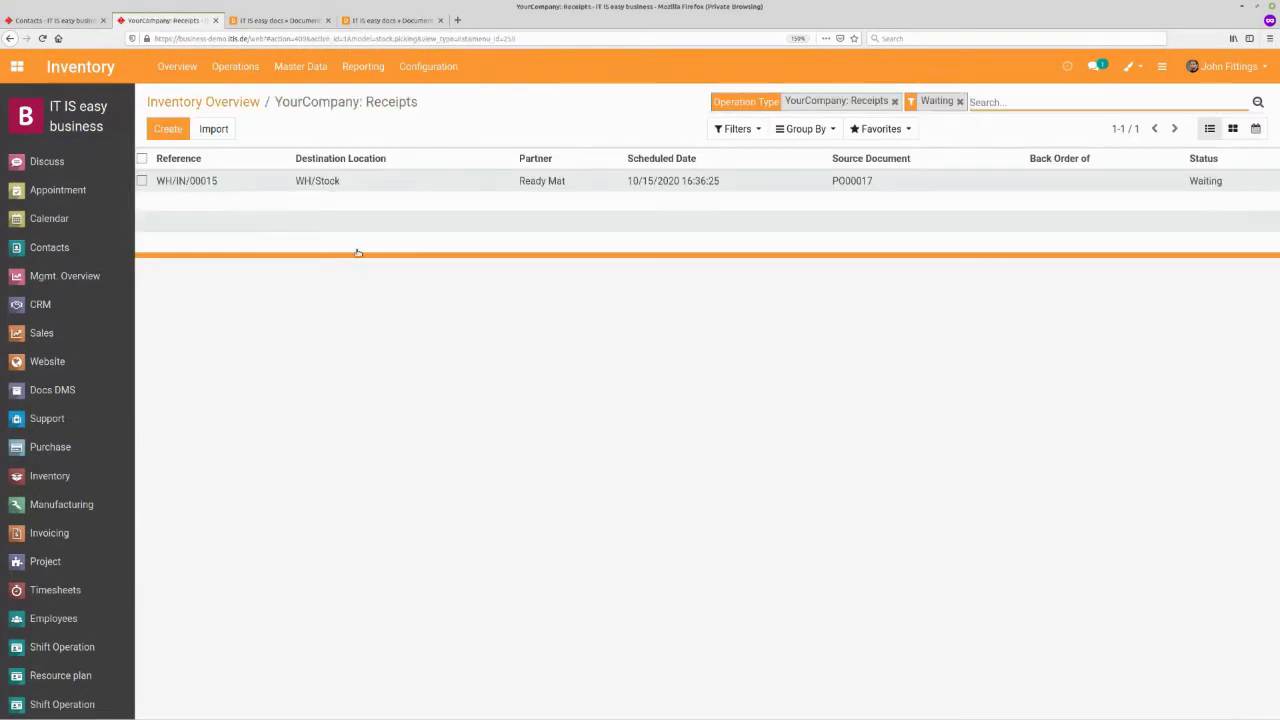
pyautogui.click(551, 181)
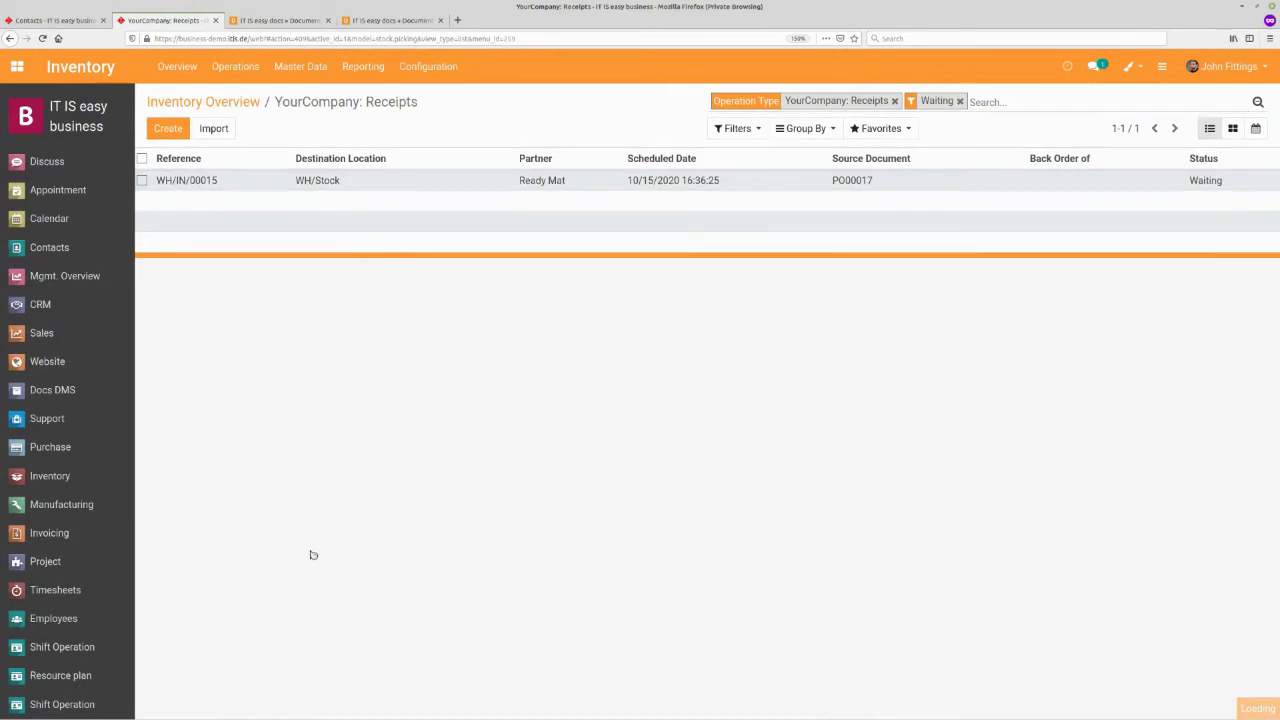
pyautogui.click(200, 160)
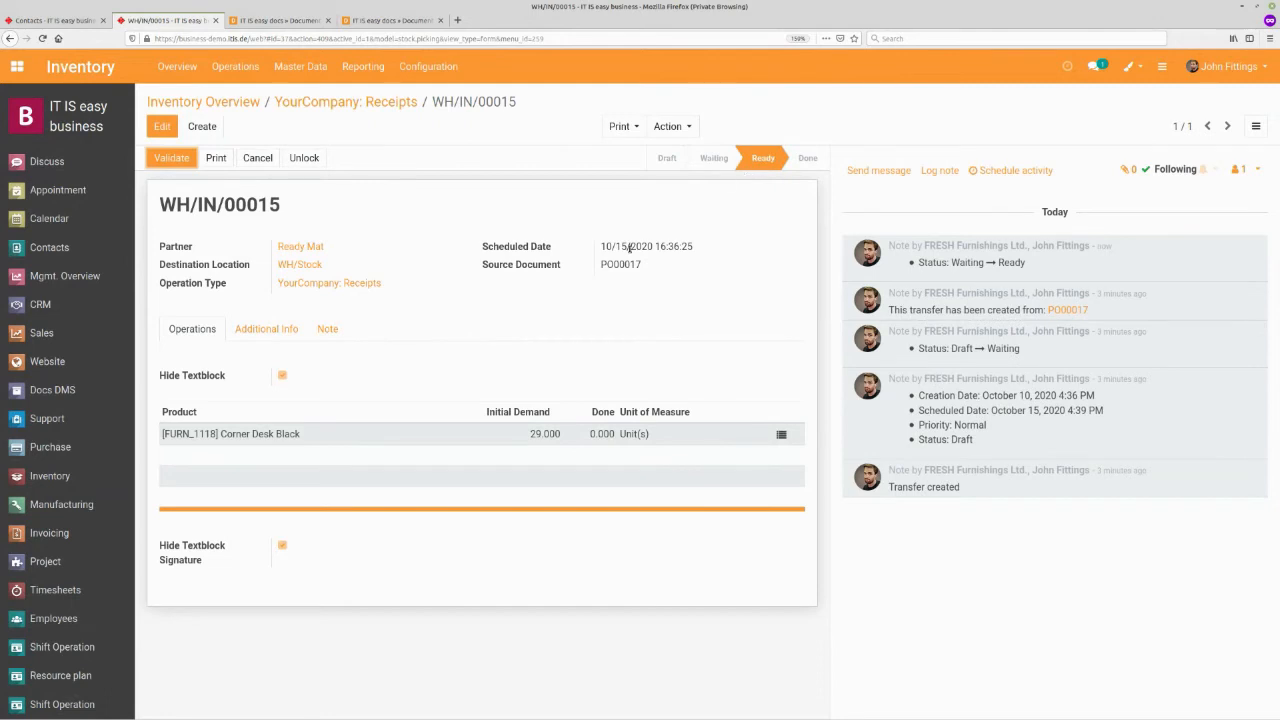
pyautogui.click(174, 158)
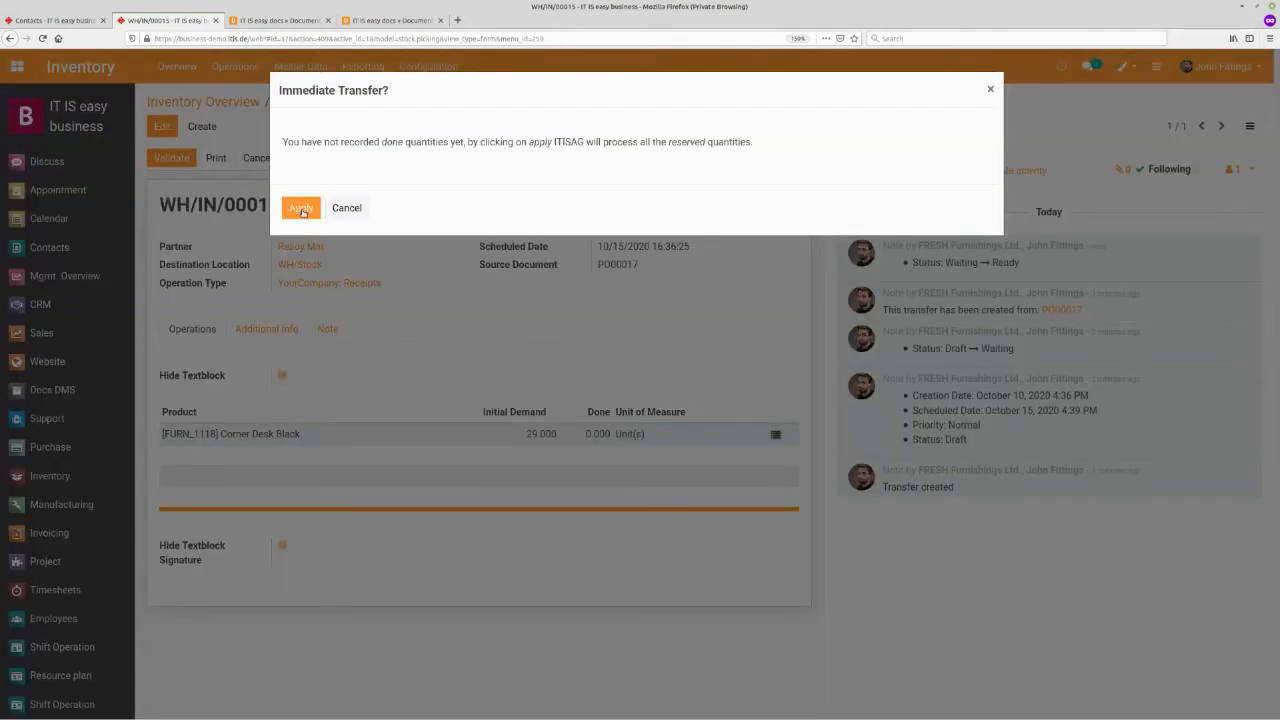
pyautogui.click(301, 209)
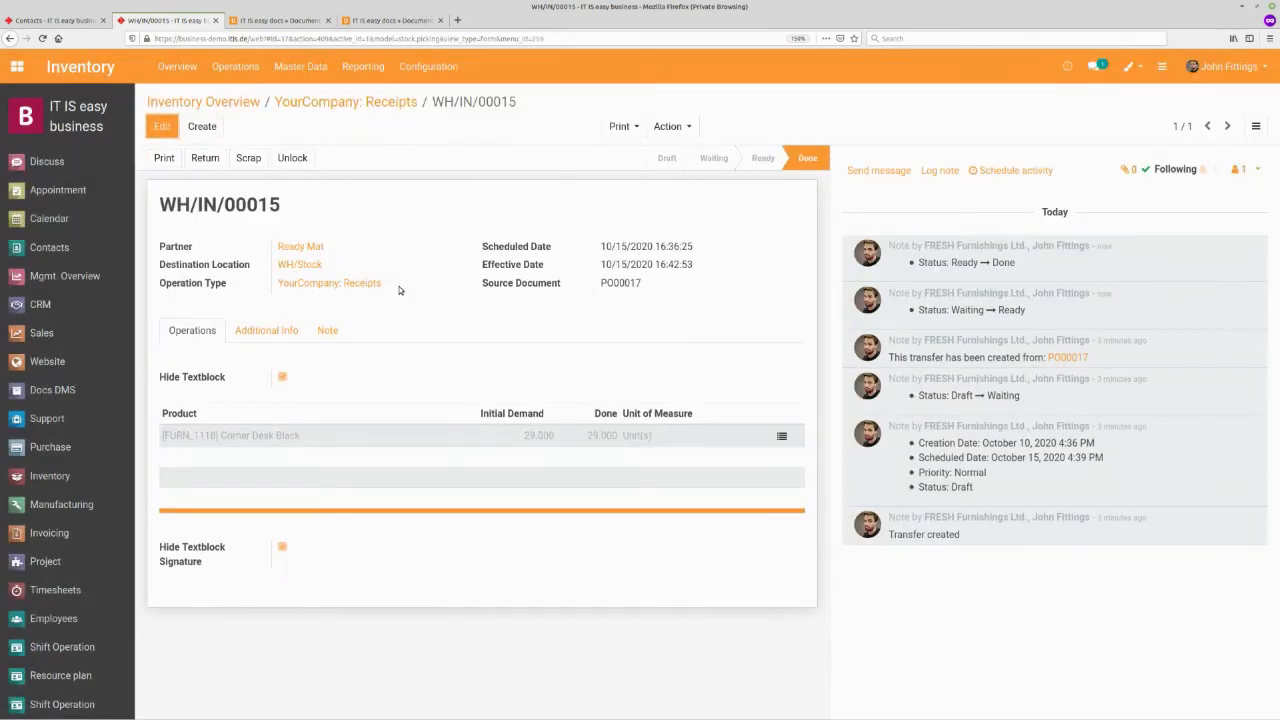
# - Validate the customer delivery order WH/OUT/00022 for SO016, applying all reserved quantities
pyautogui.click(223, 101)
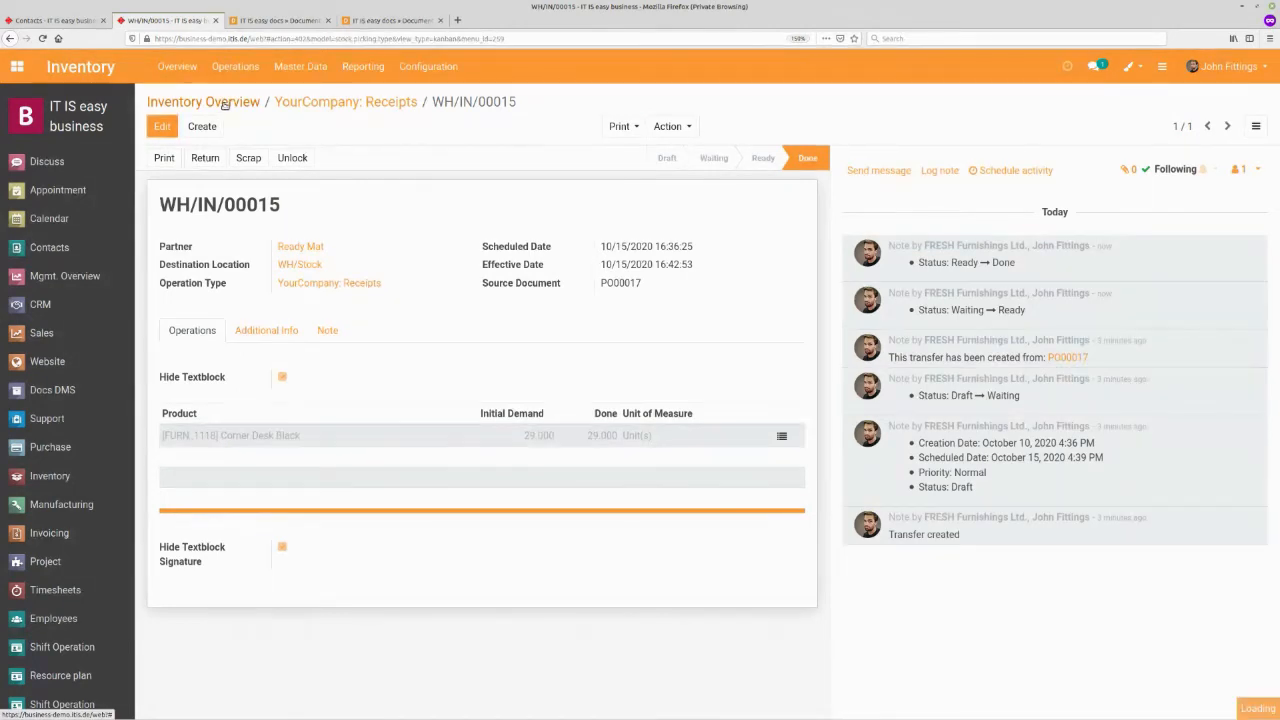
pyautogui.click(778, 220)
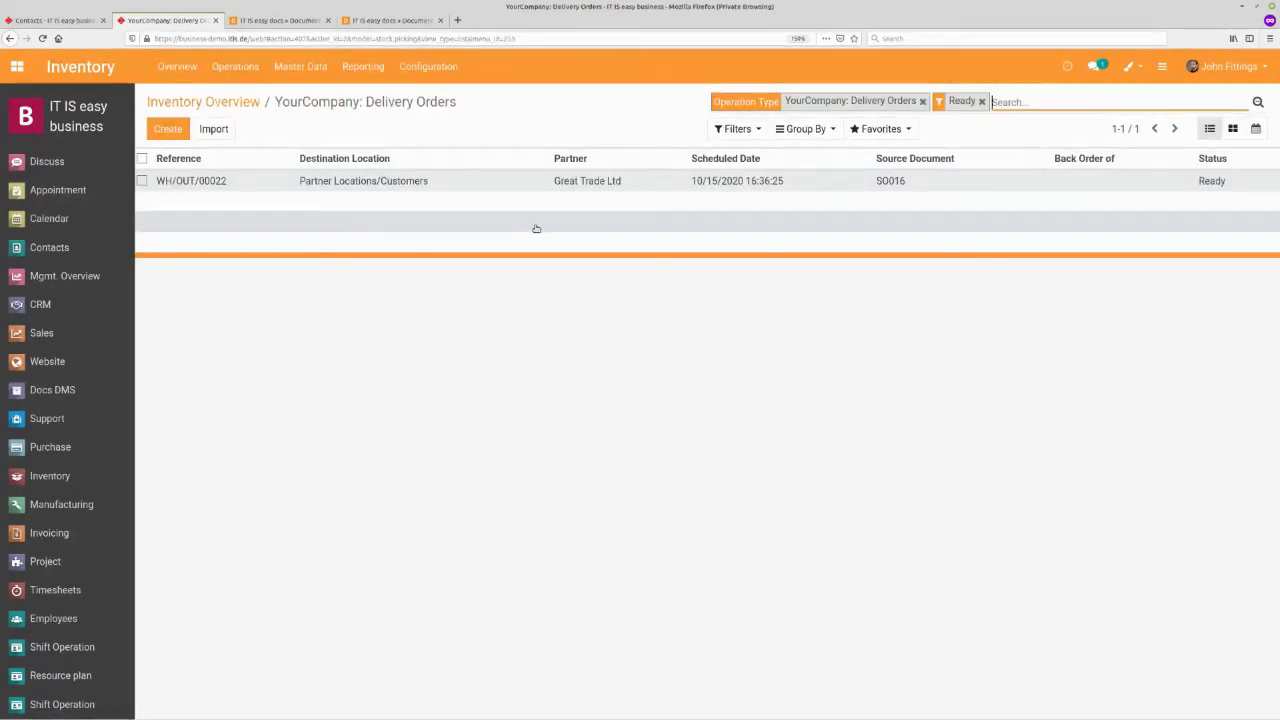
pyautogui.click(570, 185)
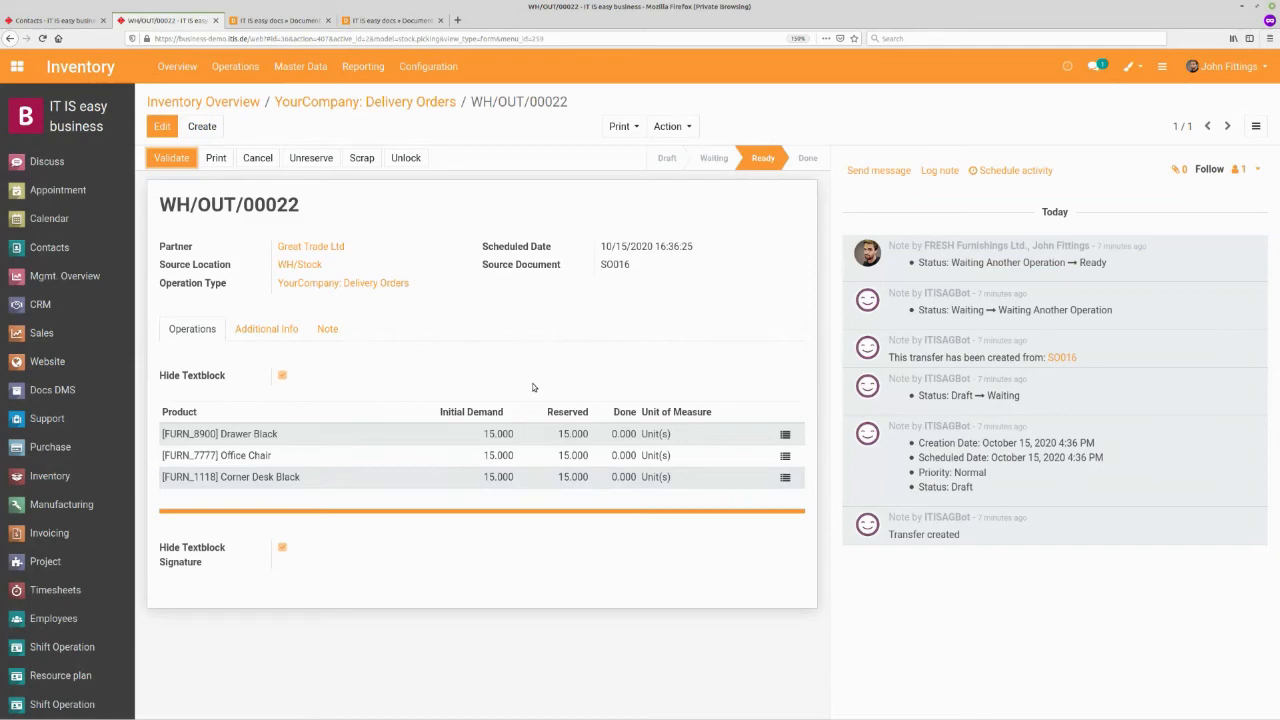
pyautogui.click(168, 160)
pyautogui.click(299, 208)
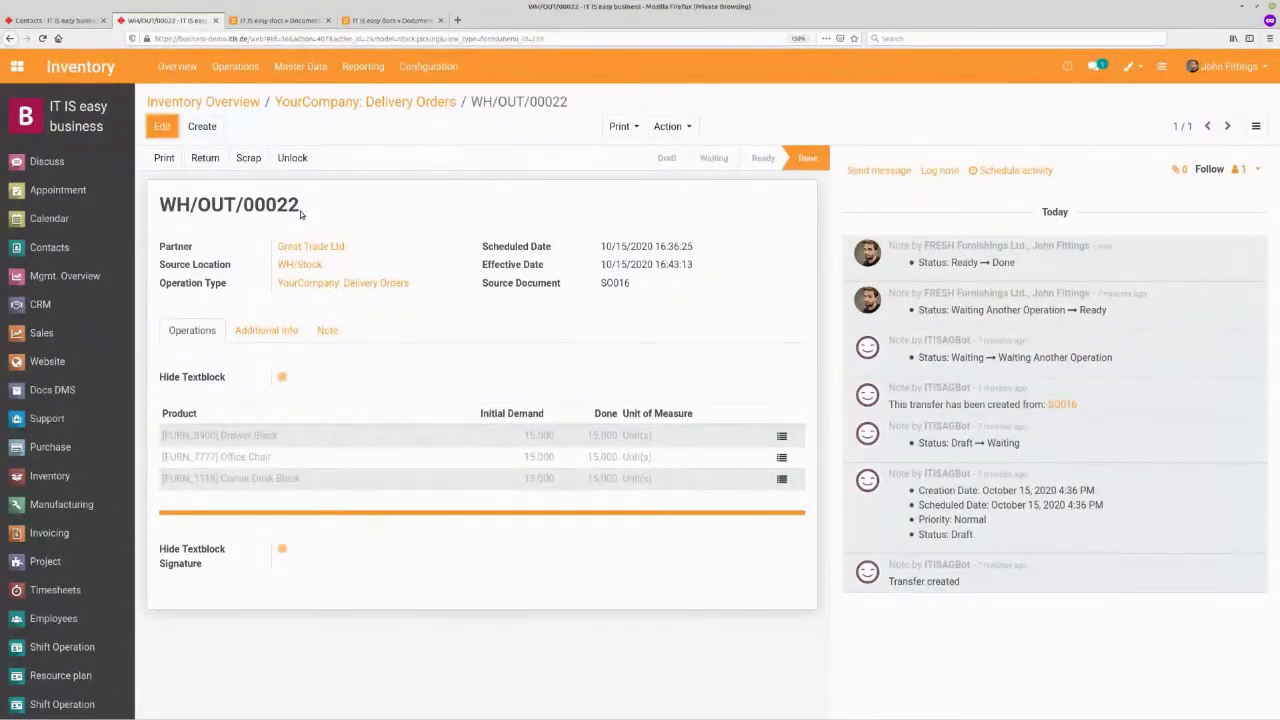
# - Open sales order SO016 in Sales and create an invoice for it
pyautogui.click(76, 330)
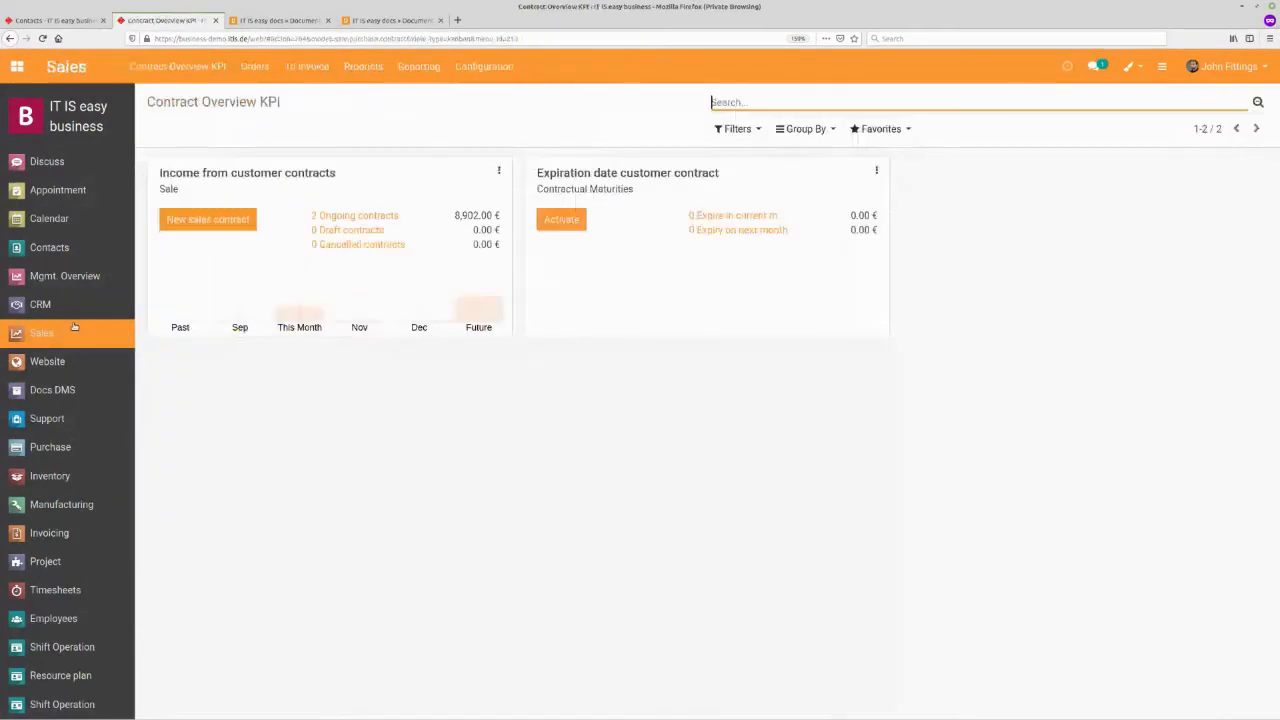
pyautogui.click(255, 66)
pyautogui.click(255, 95)
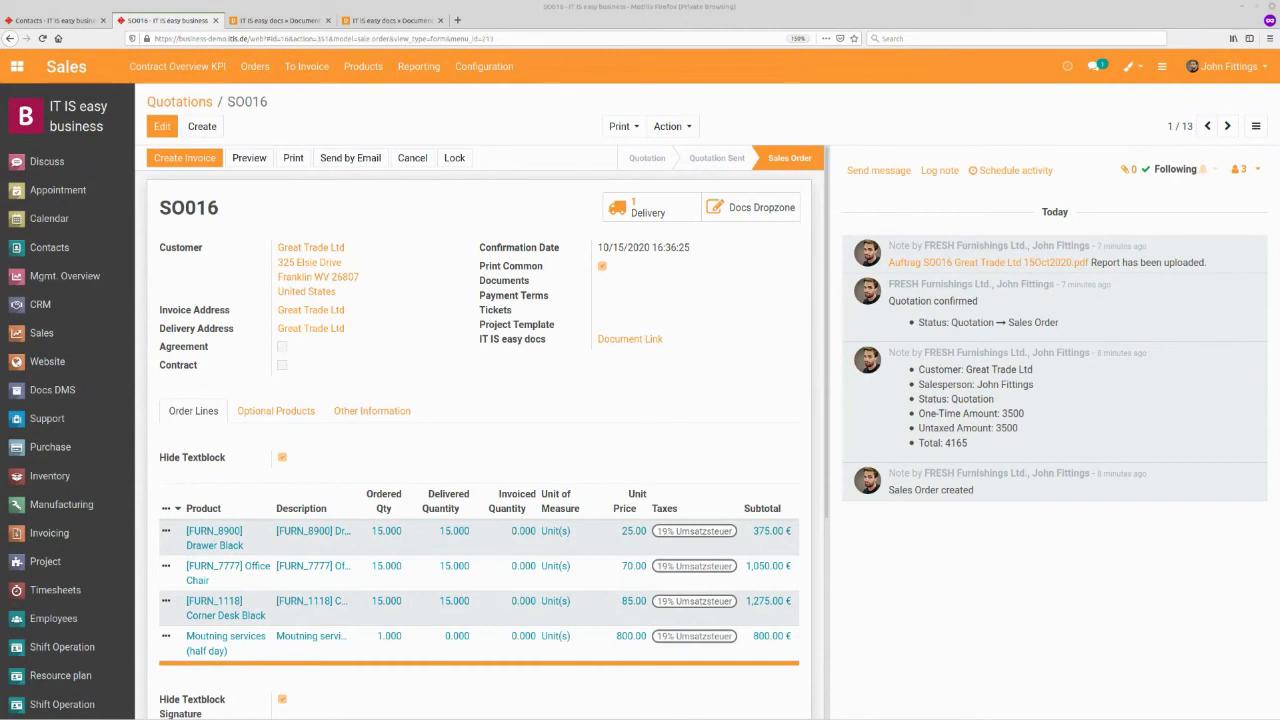
pyautogui.click(184, 158)
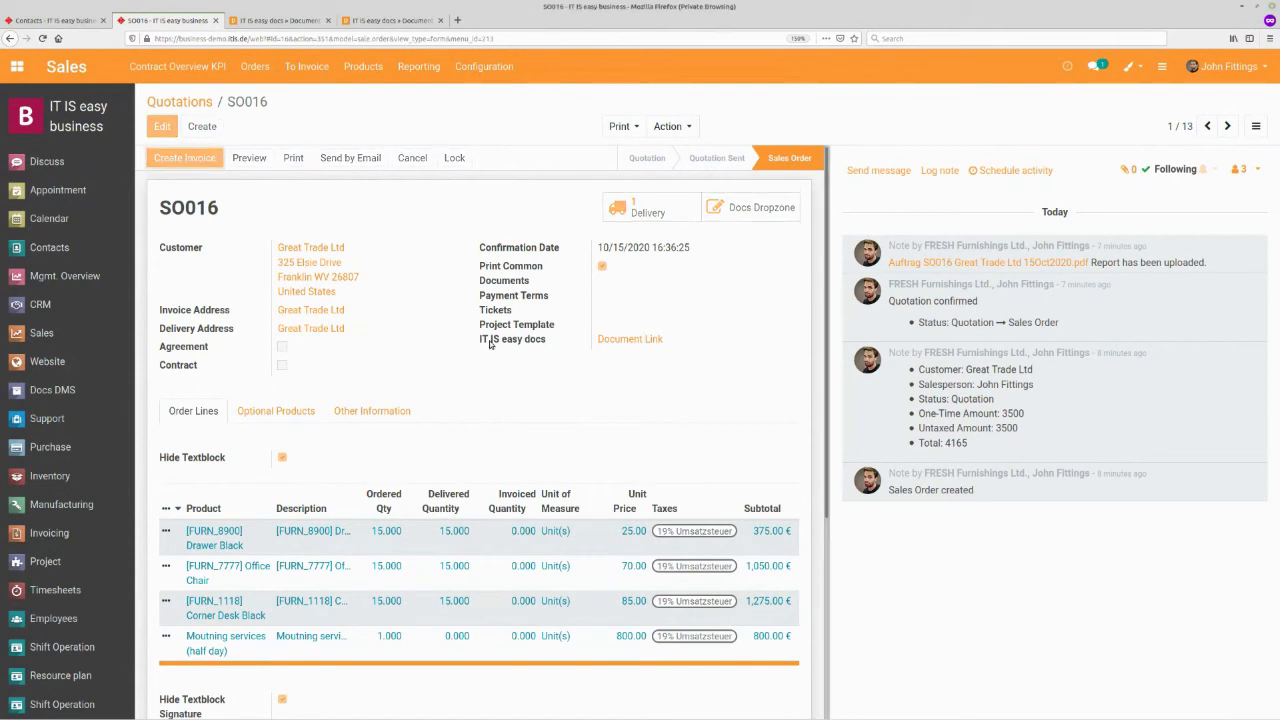
pyautogui.click(357, 283)
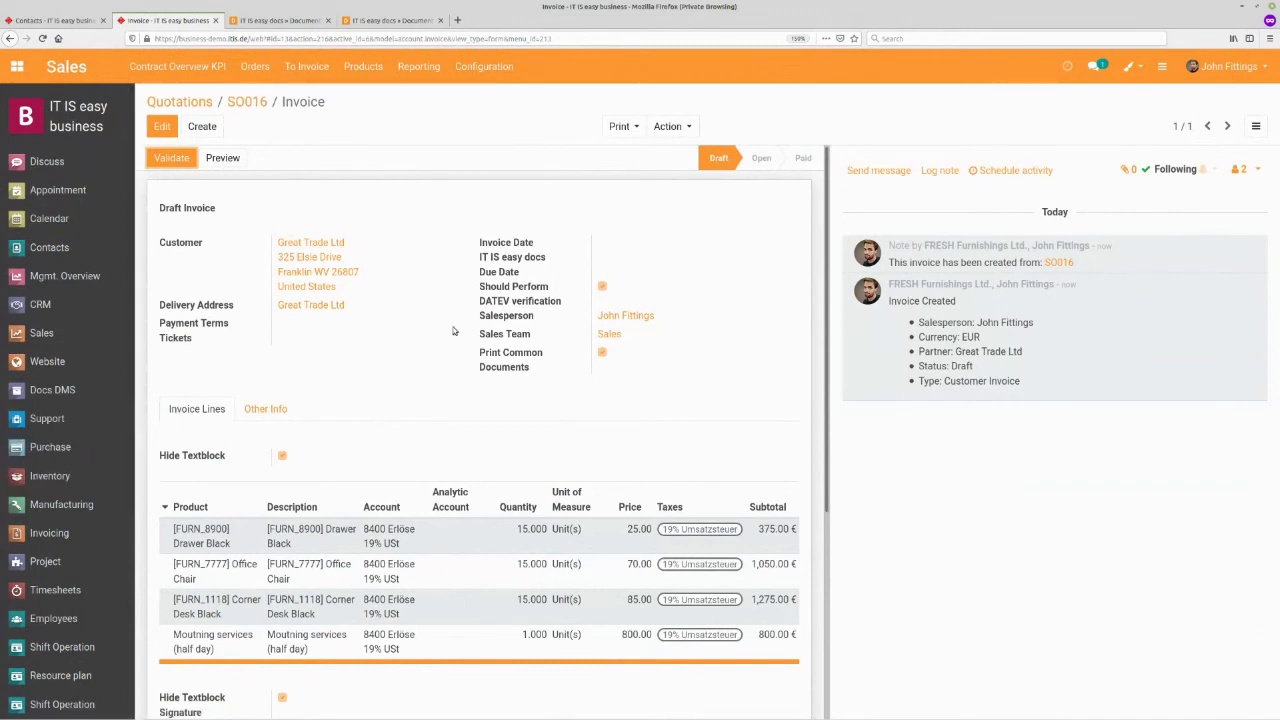
# - Review the draft invoice lines and validate the invoice
pyautogui.scroll(-2, 451, 299)
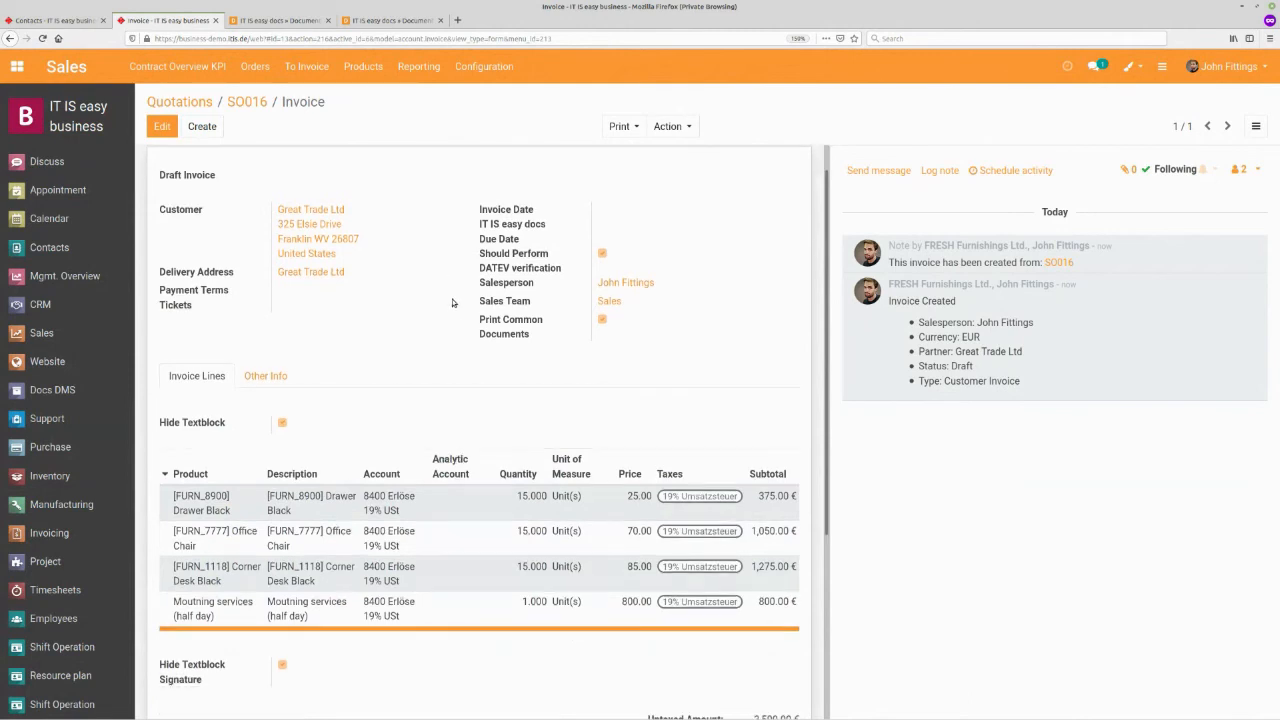
pyautogui.scroll(2, 233, 210)
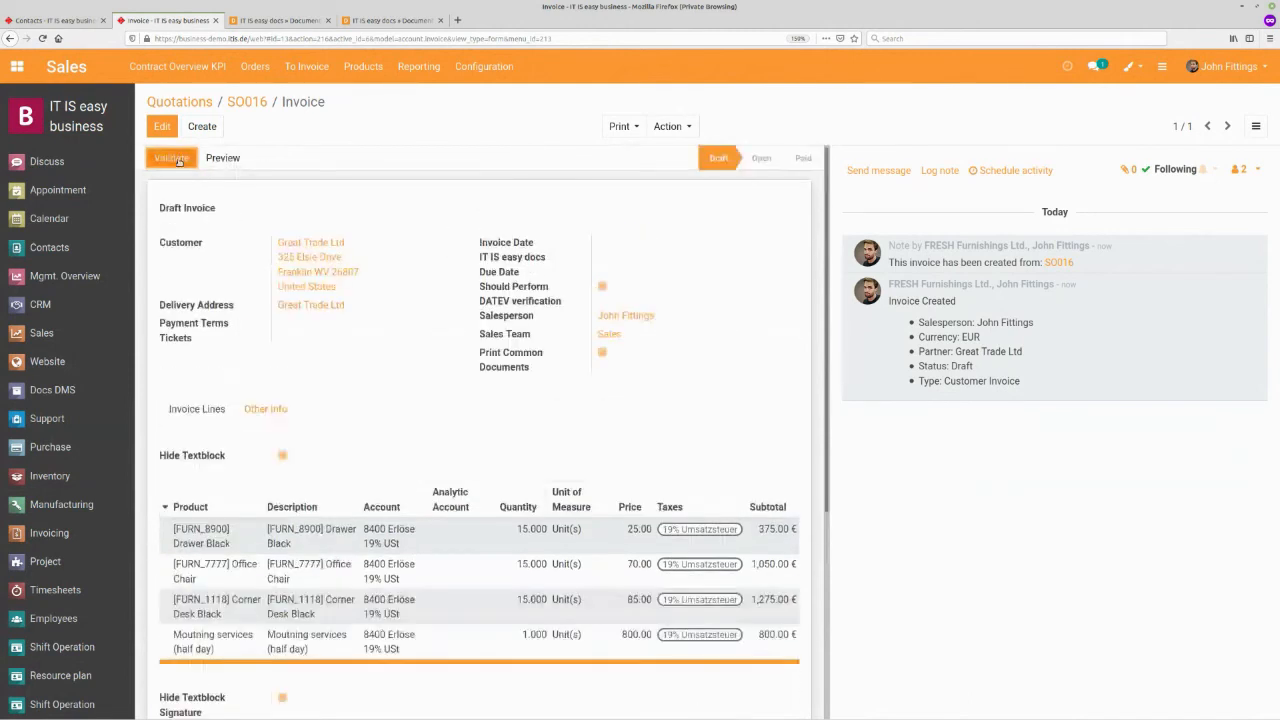
pyautogui.click(336, 257)
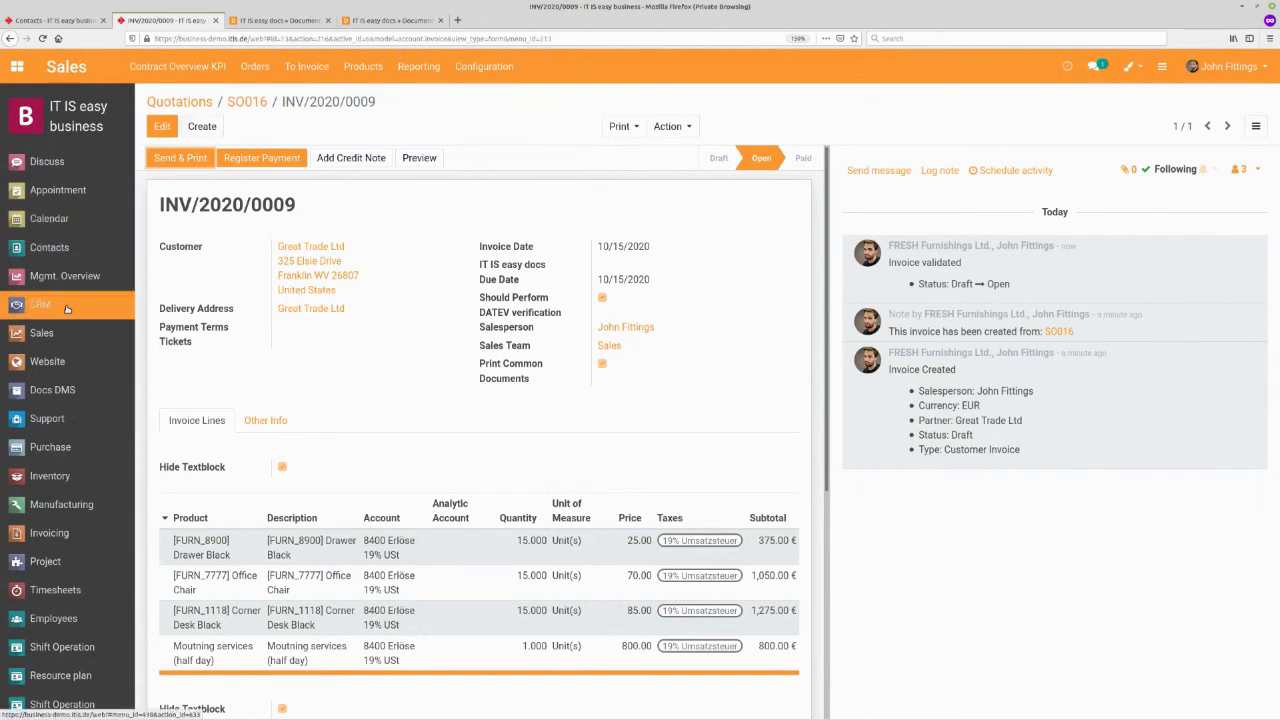
# - Open vendor Ready Mat from purchase order PO000009 and expand the 02_Payable folder in its document library
pyautogui.click(55, 447)
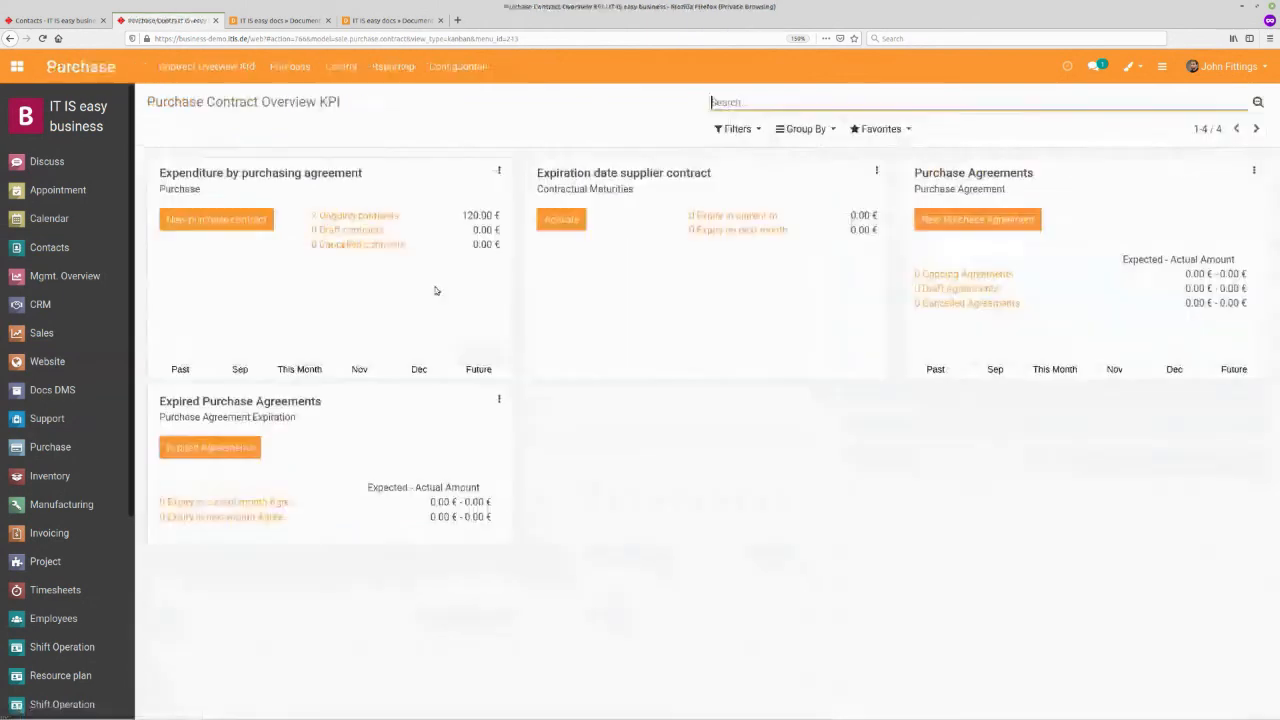
pyautogui.click(293, 65)
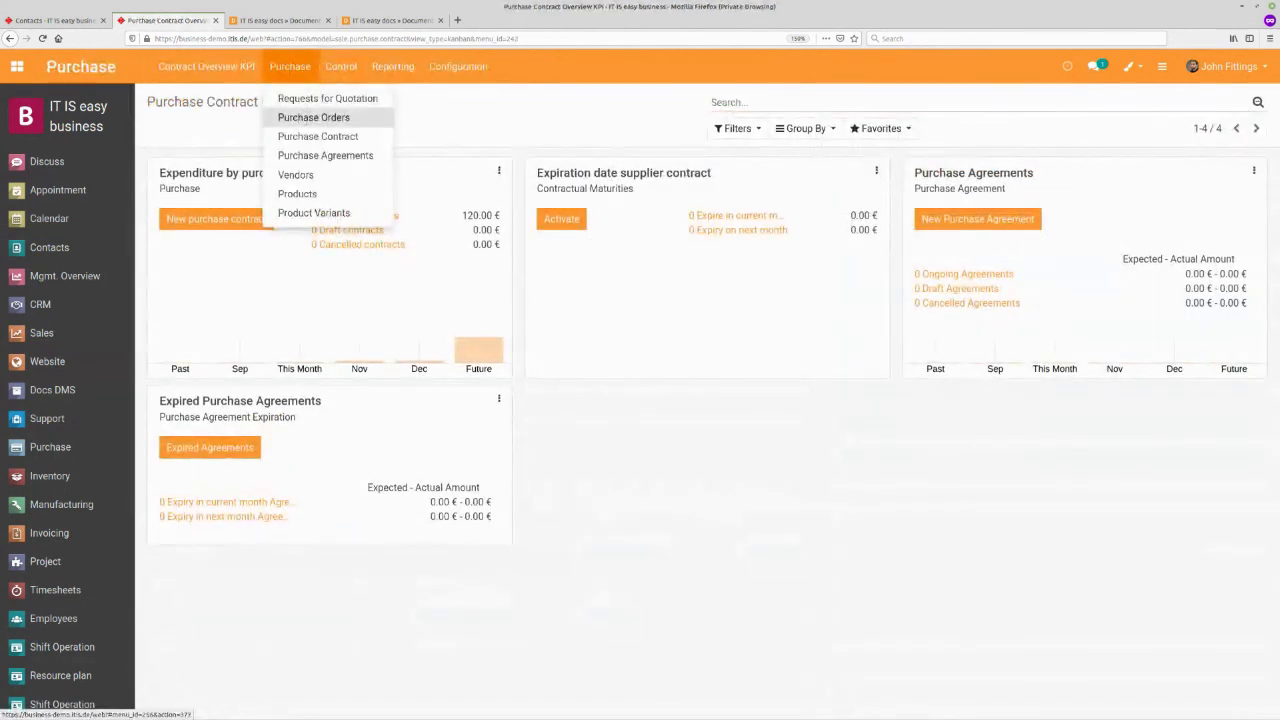
pyautogui.click(305, 117)
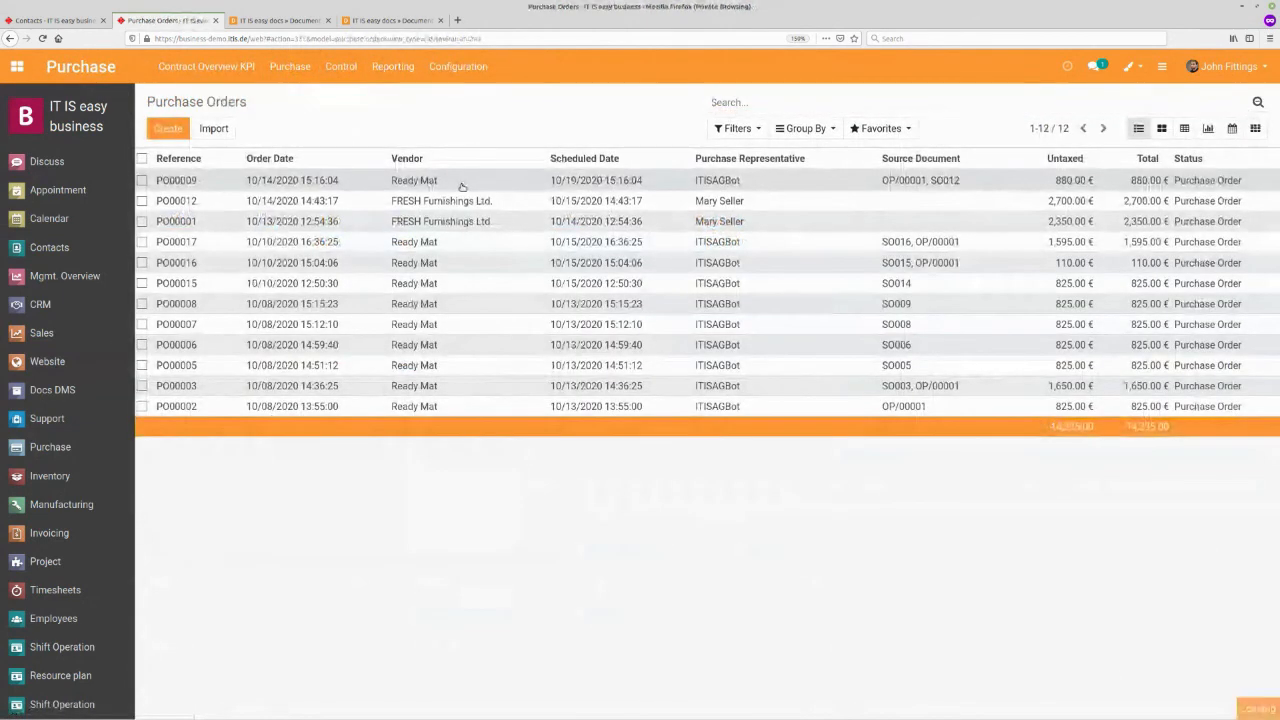
pyautogui.click(459, 183)
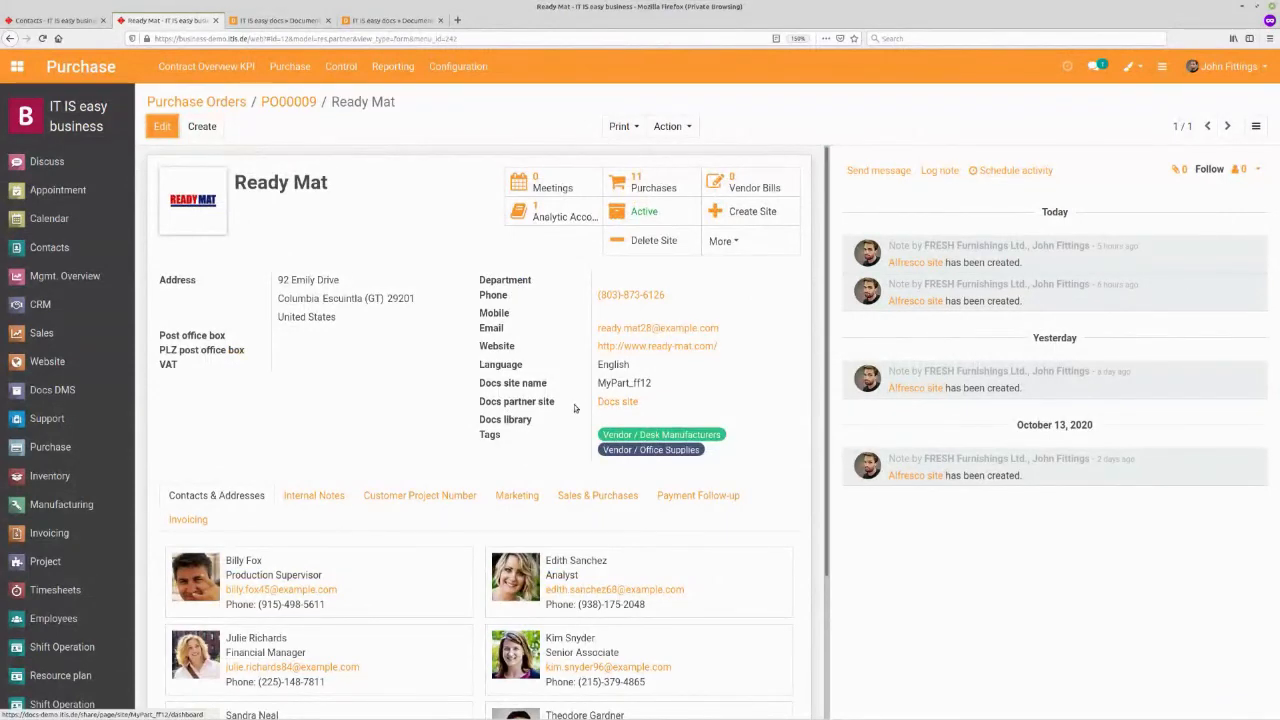
pyautogui.click(752, 246)
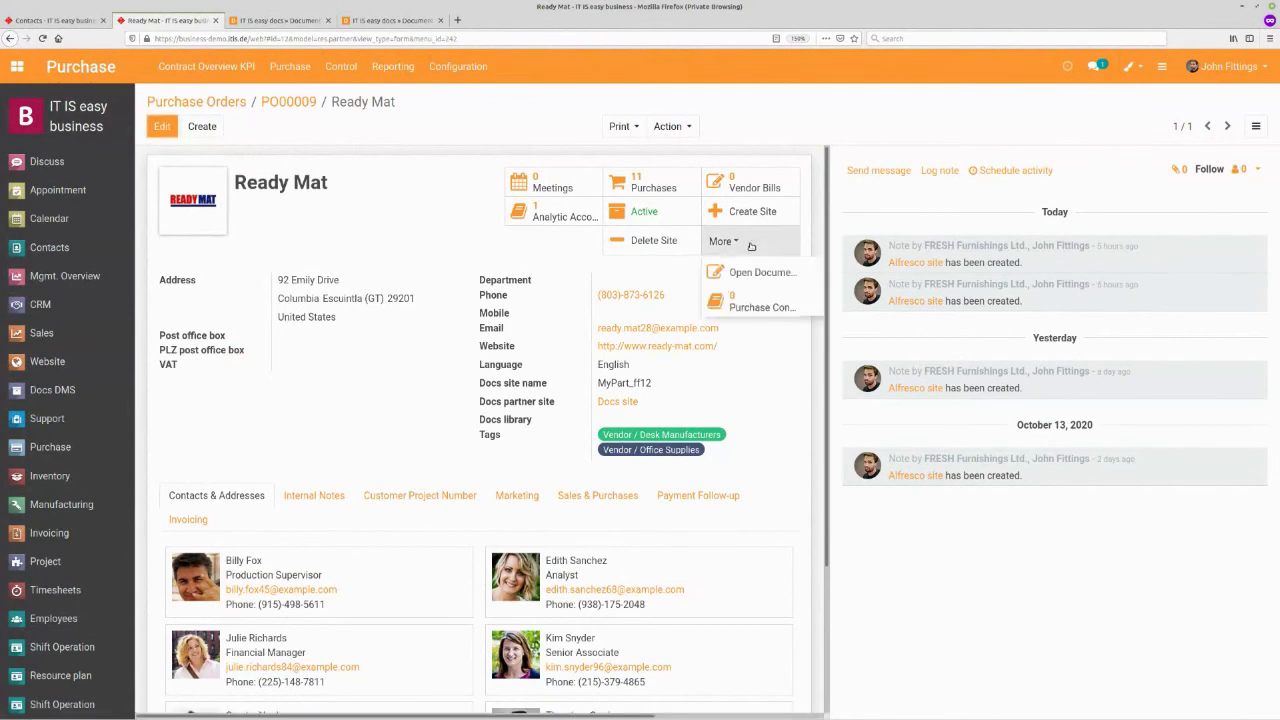
pyautogui.click(752, 273)
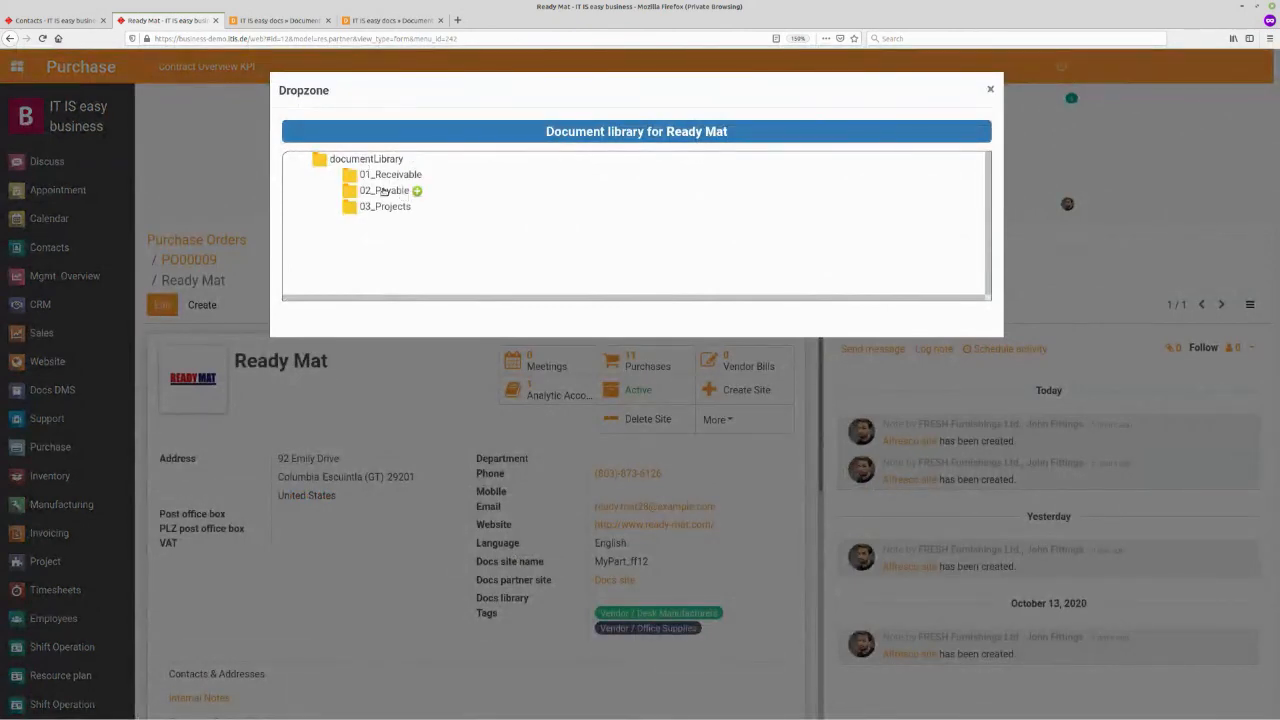
pyautogui.click(384, 191)
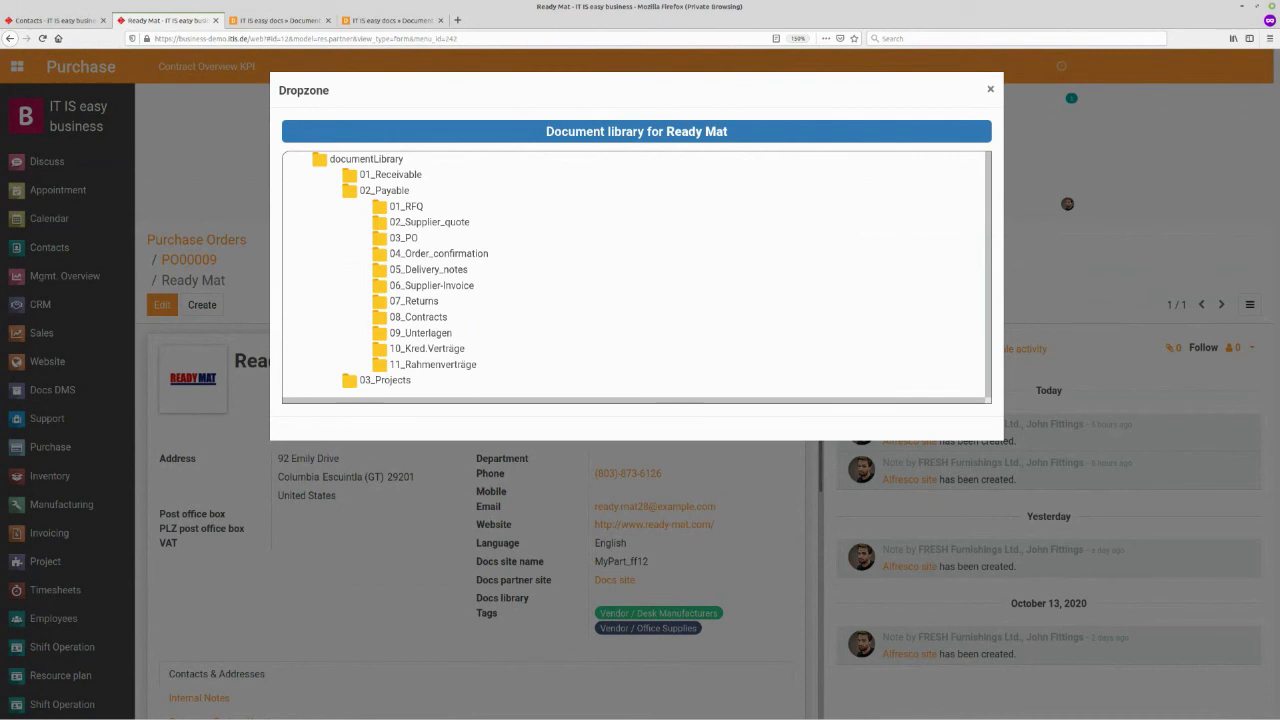
# - Upload invoice_readymat_123654.pdf from the file manager into Ready Mat's 06_Supplier-Invoice folder
pyautogui.hotkey('alt', 'Tab')
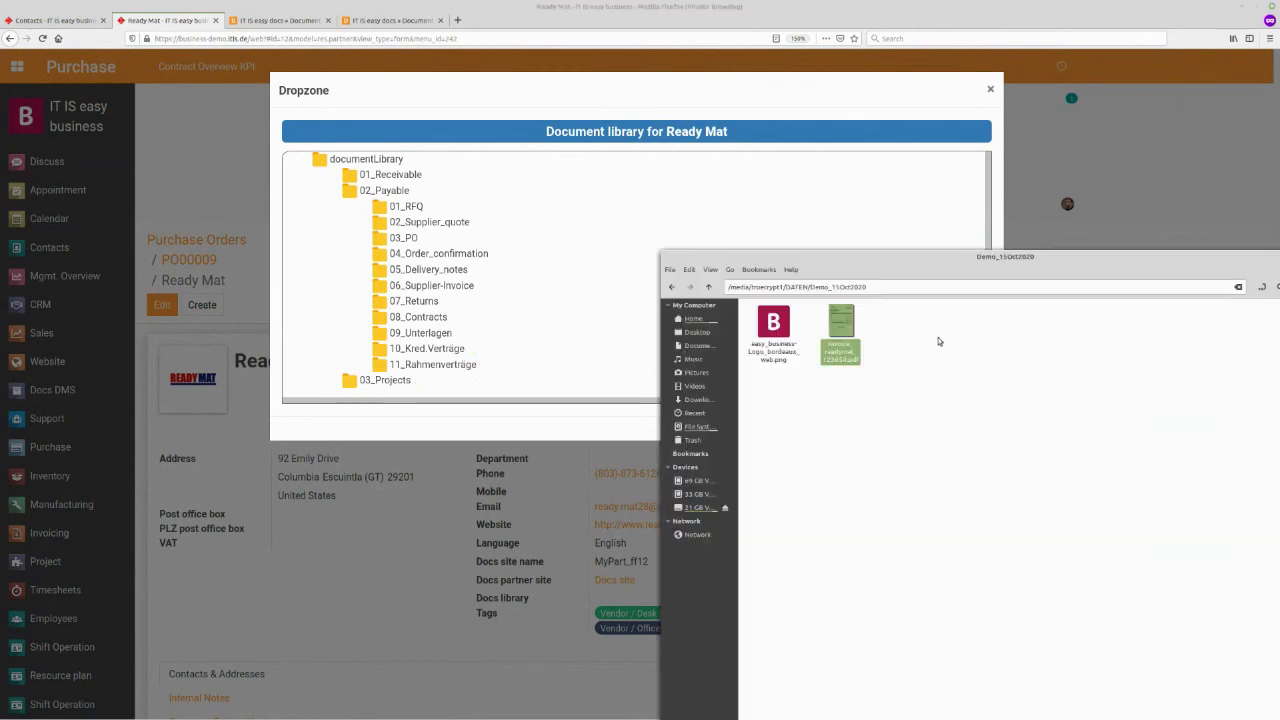
pyautogui.moveTo(828, 323); pyautogui.dragTo(442, 285)
pyautogui.click(442, 286)
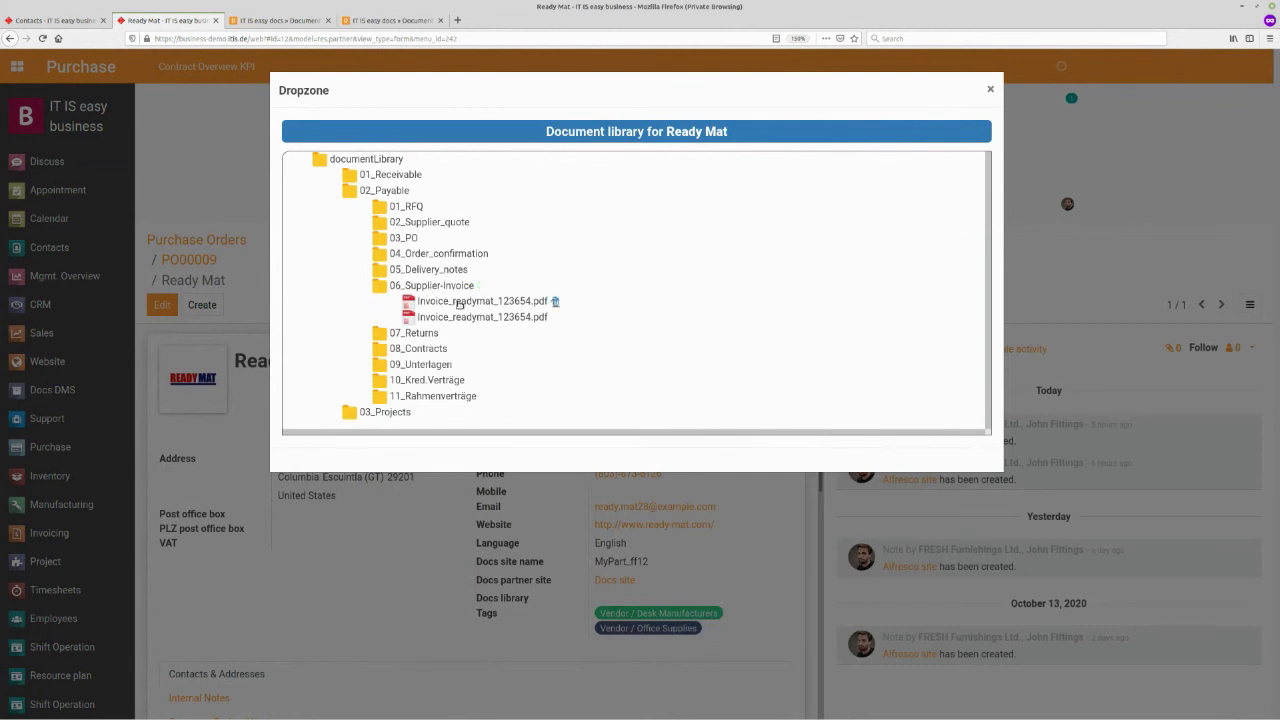
# - Try to open the uploaded invoice_readymat_123654.pdf files in the 06_Supplier-Invoice folder
pyautogui.click(459, 305)
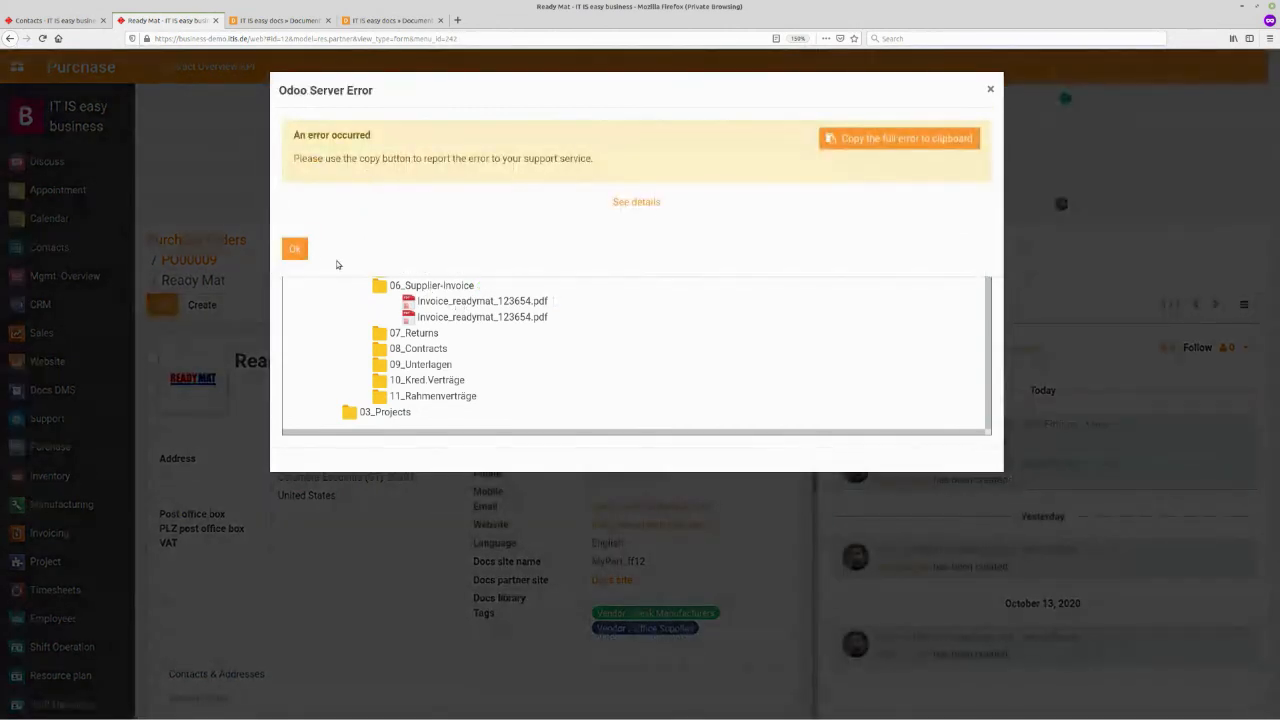
pyautogui.click(294, 249)
pyautogui.click(444, 320)
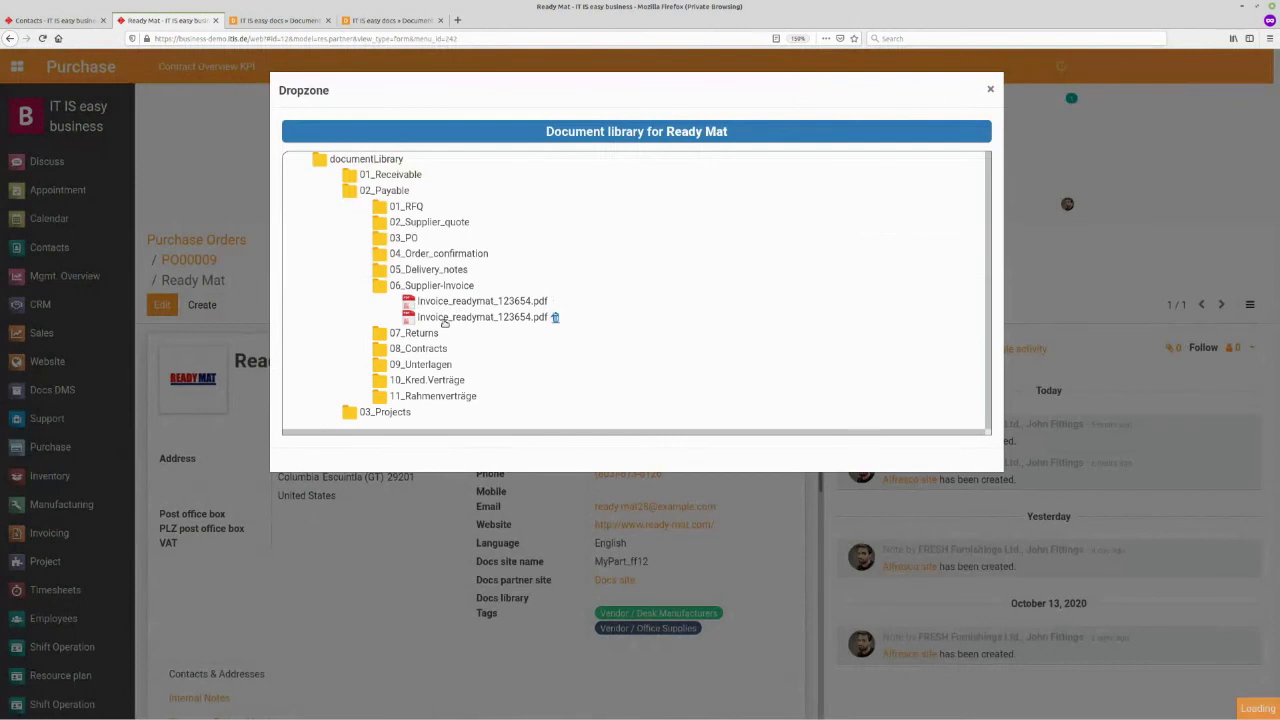